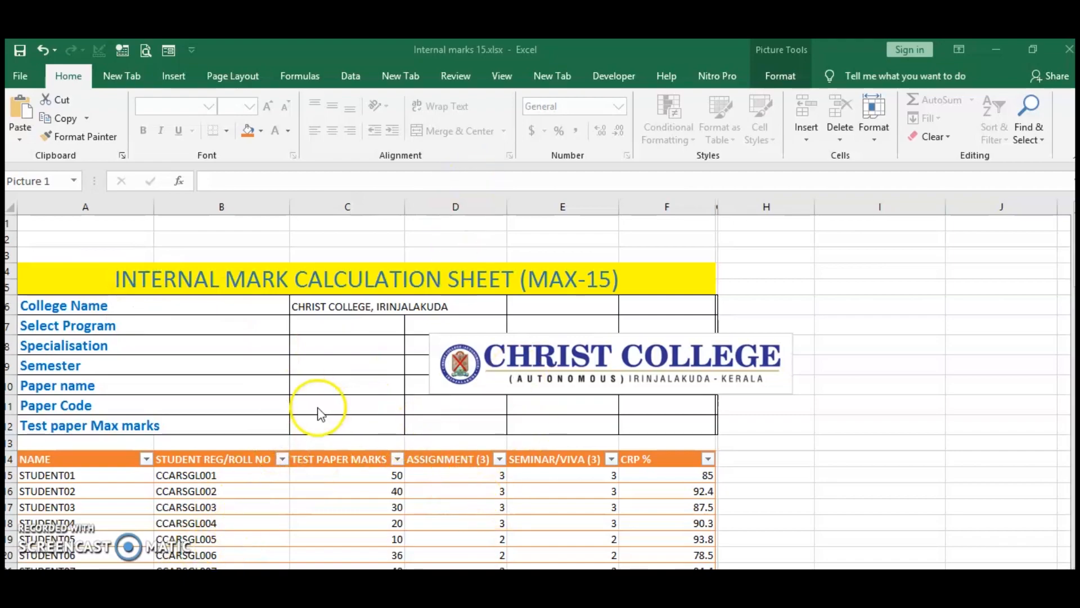
Fill in the header details with program BA, specialisation HISTORY and semester 1.
{"action": "left_click", "coordinate": [311, 306]}
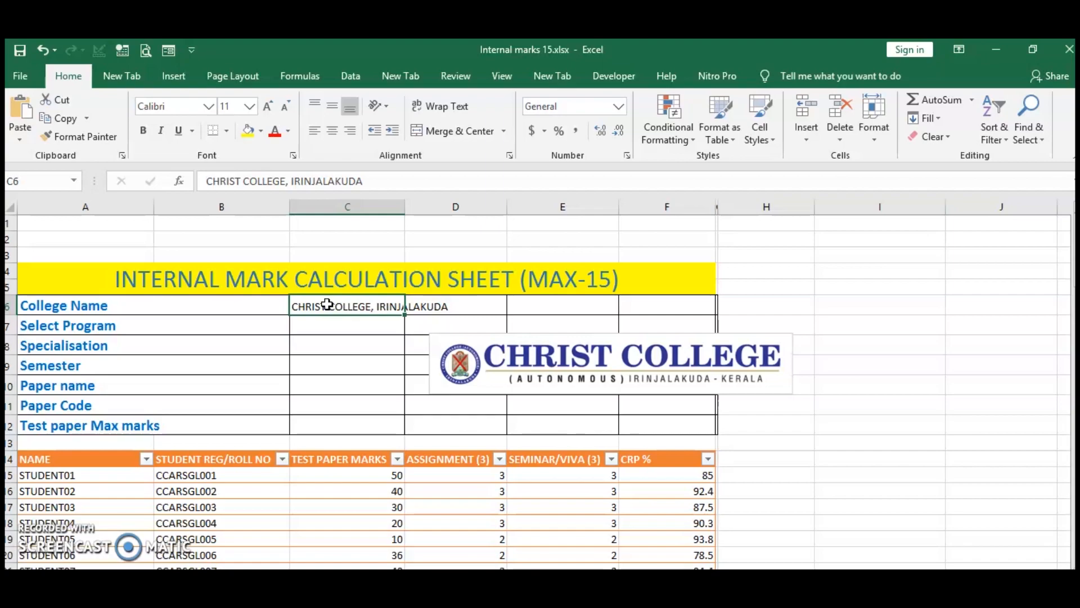
{"action": "left_click", "coordinate": [356, 327]}
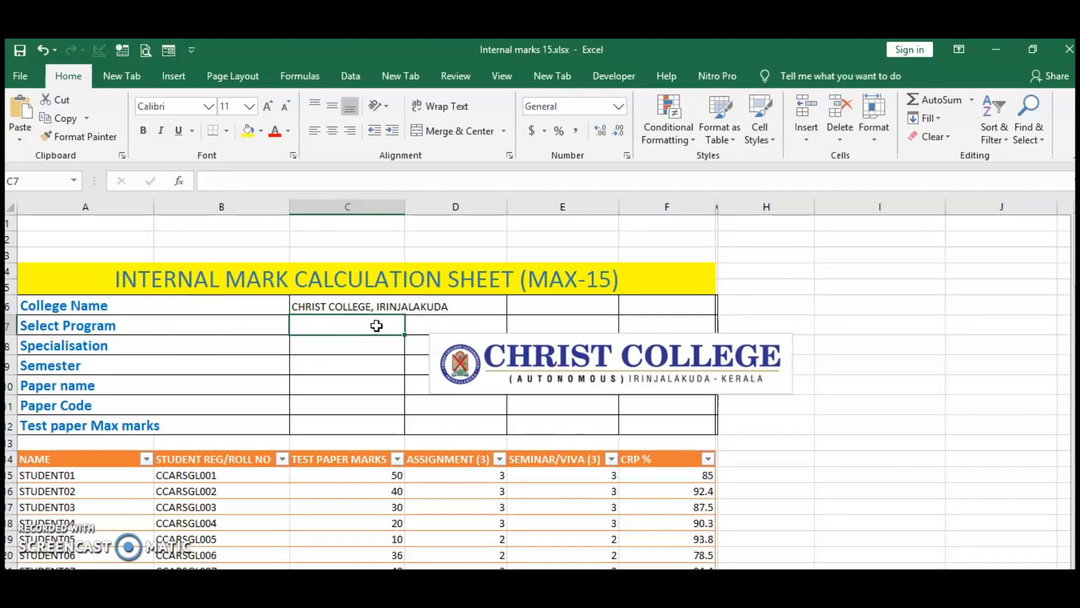
{"action": "type", "text": "b"}
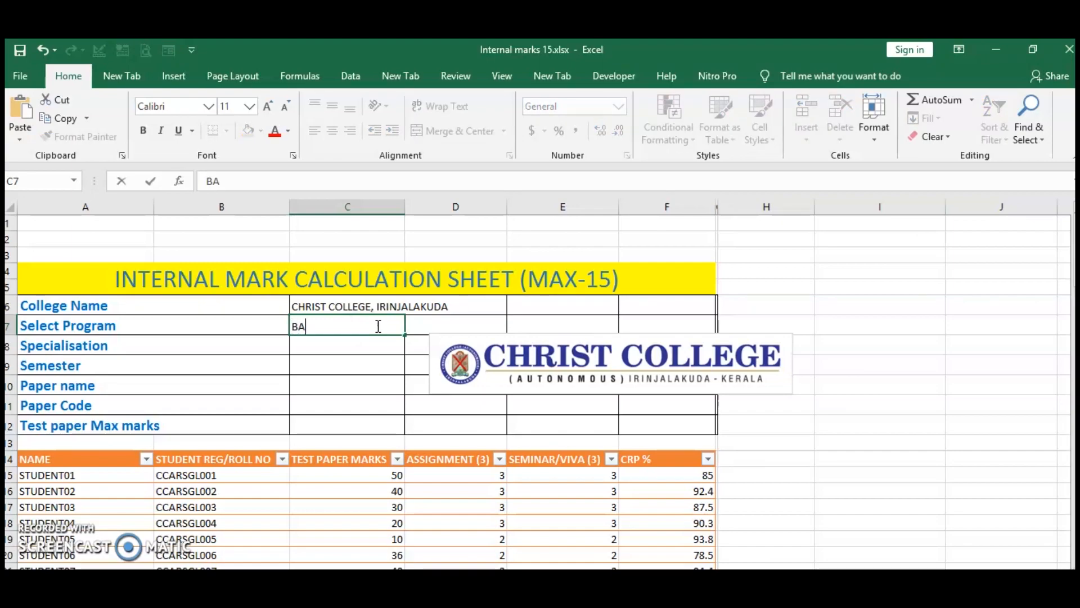
{"action": "key", "text": "Return"}
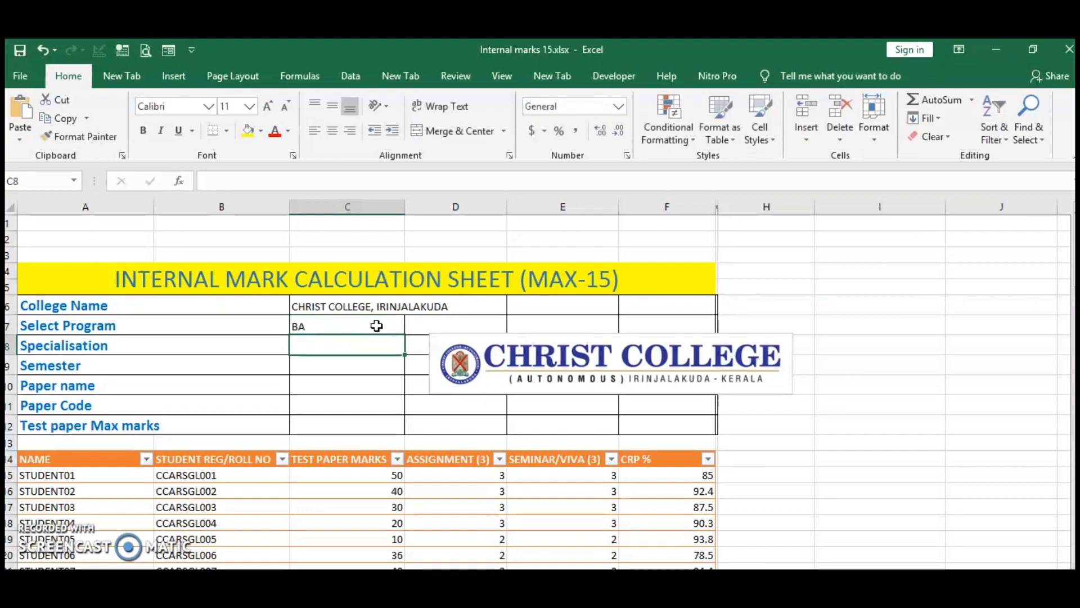
{"action": "type", "text": "HIST"}
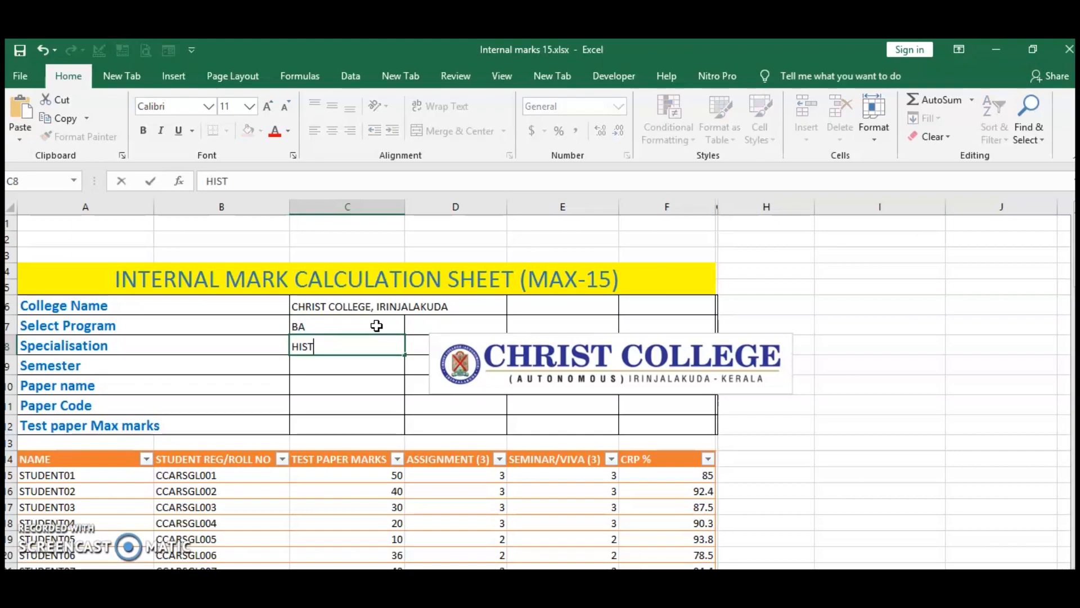
{"action": "type", "text": "ORY"}
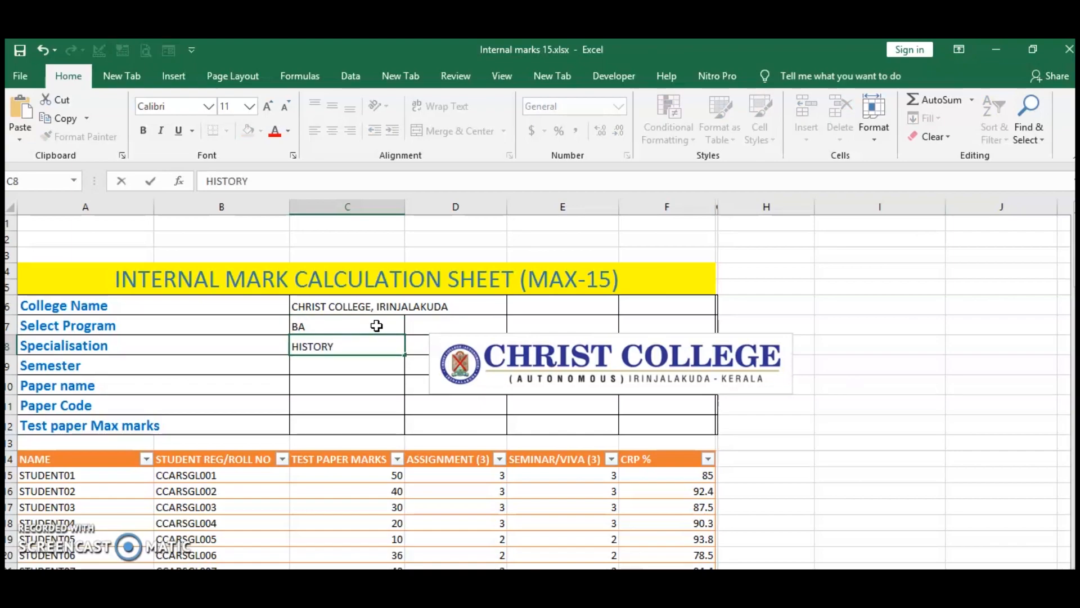
{"action": "left_click", "coordinate": [337, 369]}
{"action": "type", "text": "1"}
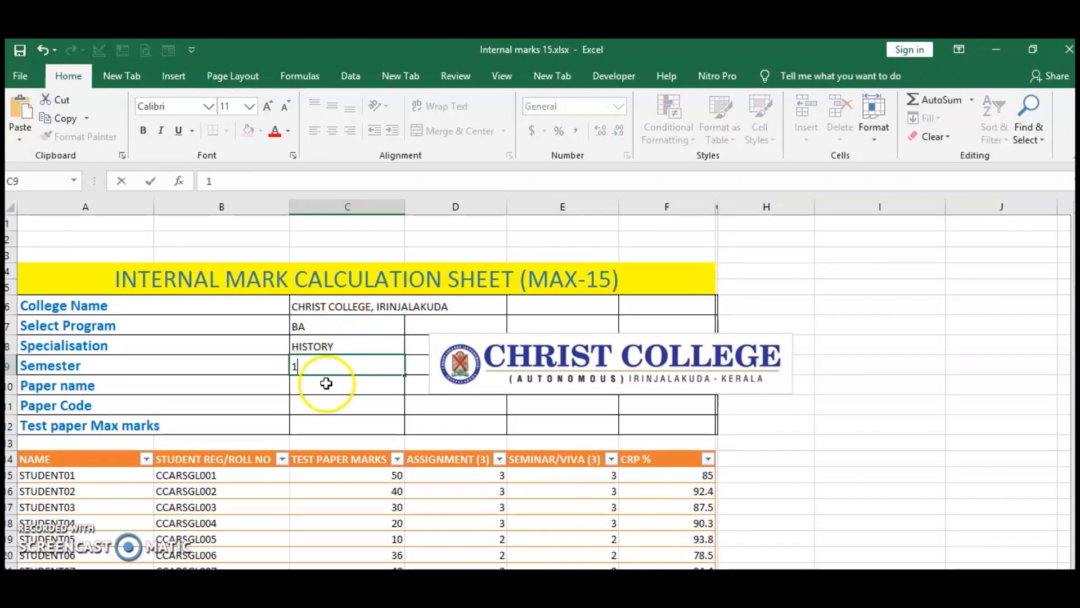
Enter HITORIOGRAPHY as the paper name and CHIS01 as the paper code.
{"action": "left_click", "coordinate": [321, 381]}
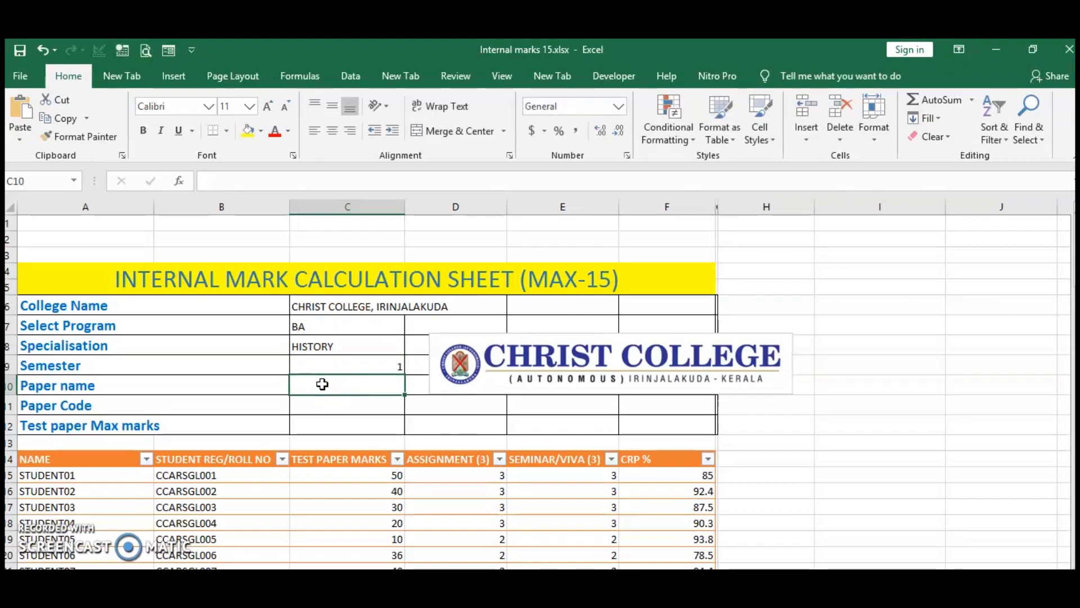
{"action": "type", "text": "HI"}
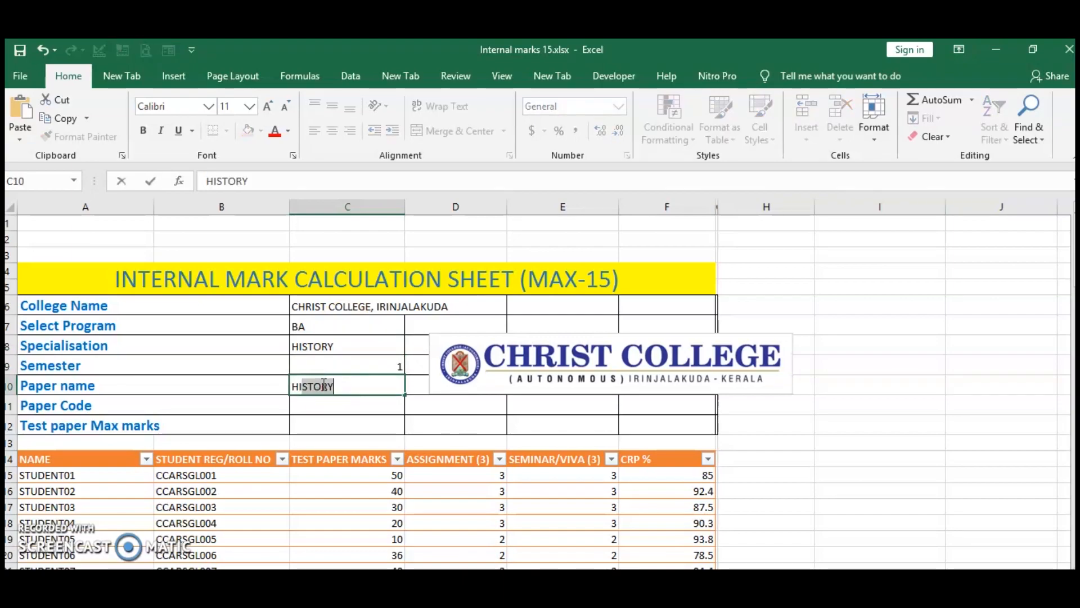
{"action": "type", "text": "TOR"}
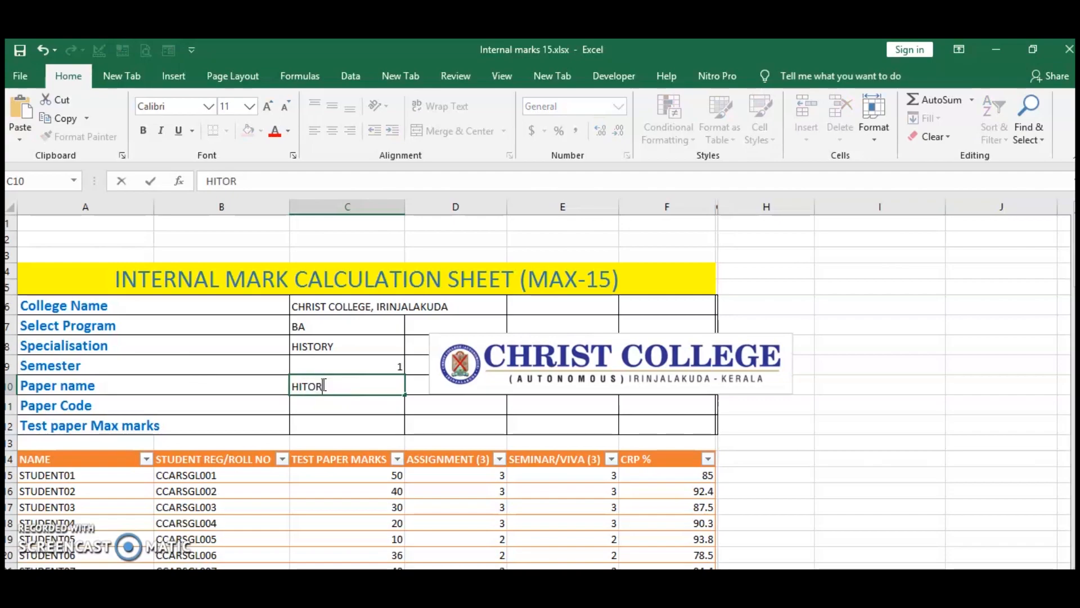
{"action": "type", "text": "IOGRAPHY"}
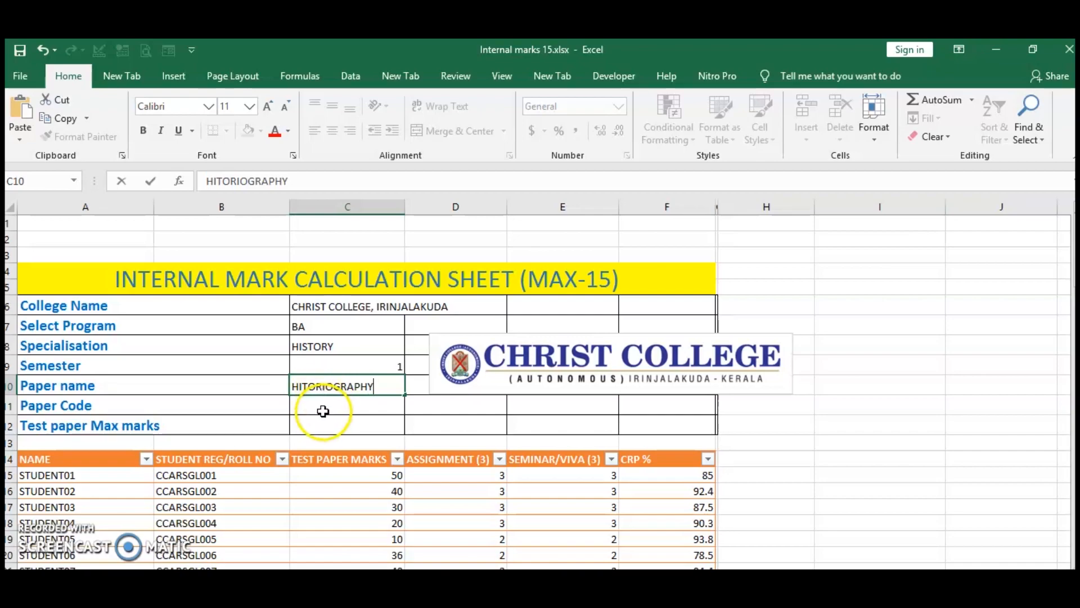
{"action": "left_click", "coordinate": [338, 405]}
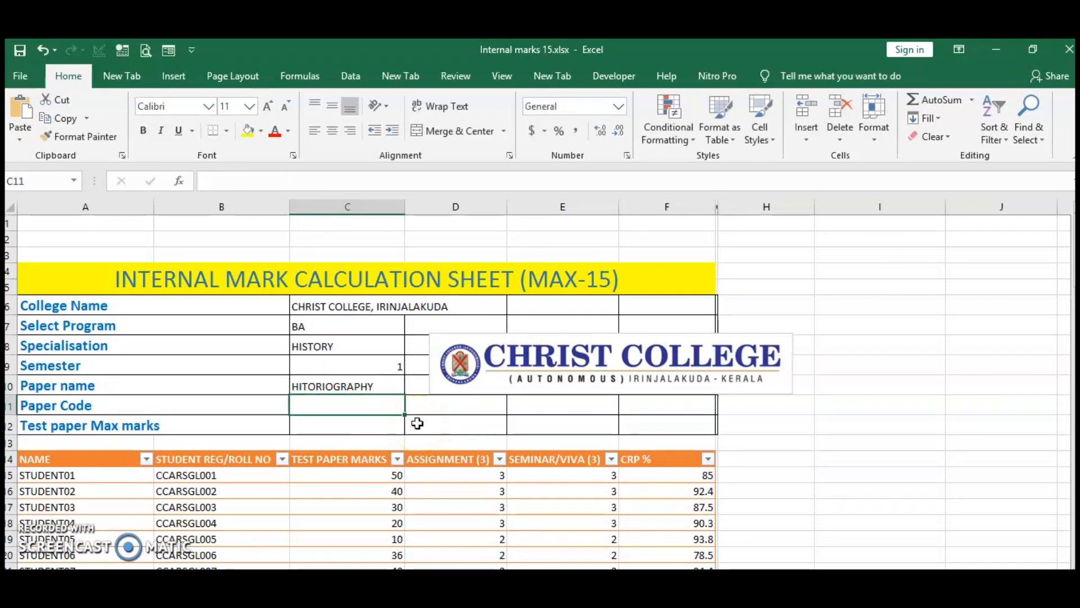
{"action": "type", "text": "C"}
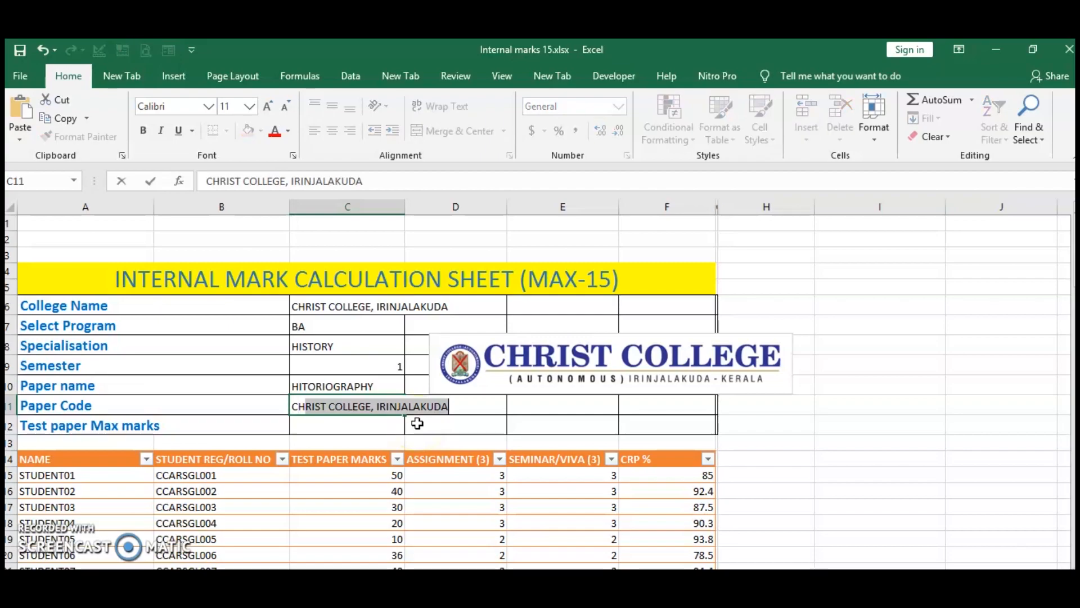
{"action": "type", "text": "HIS"}
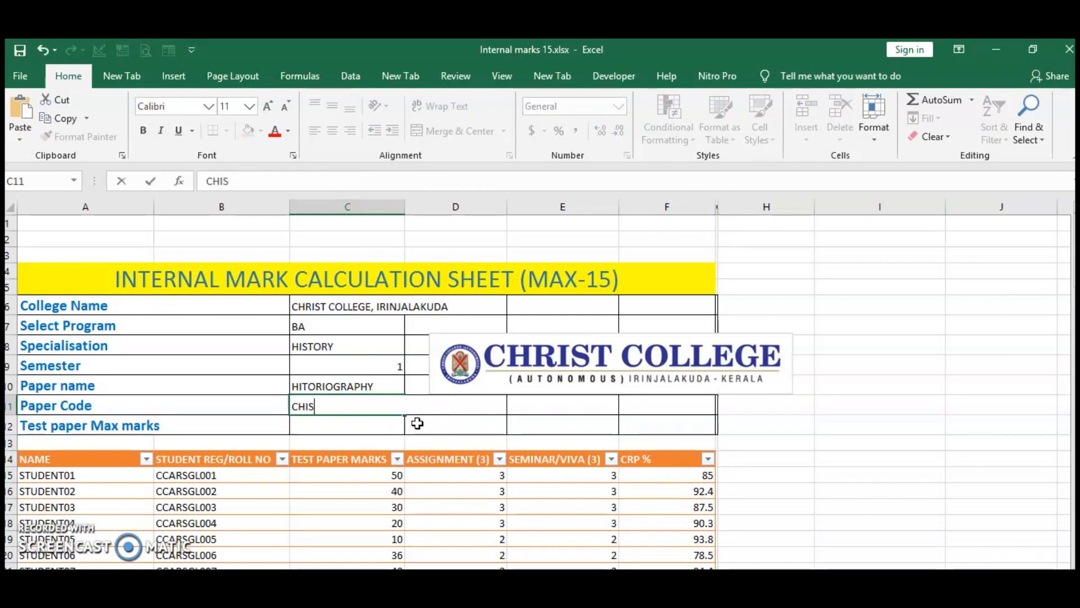
{"action": "type", "text": "01"}
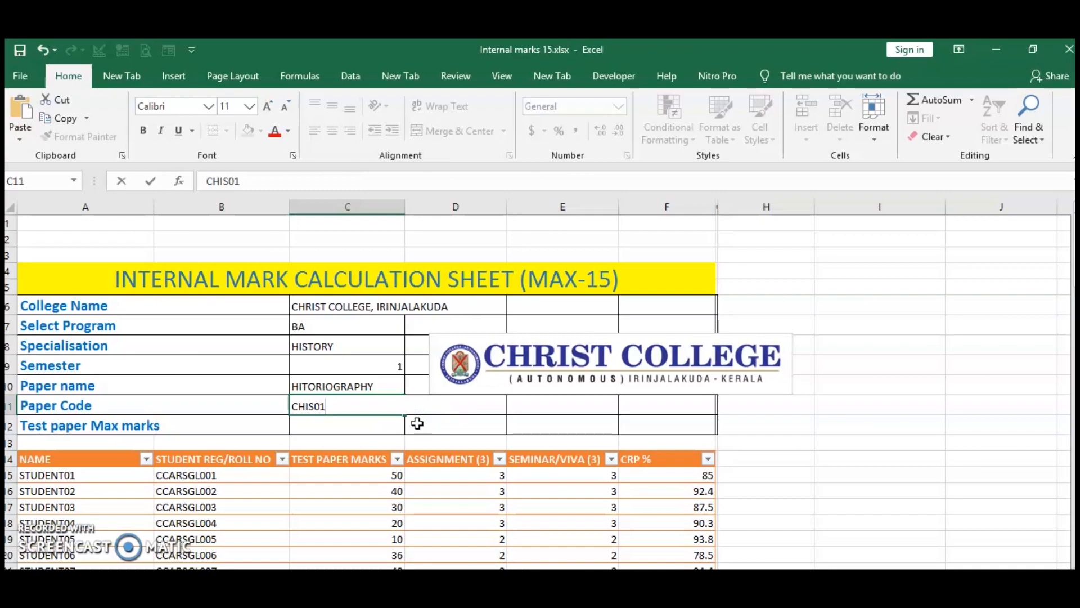
{"action": "key", "text": "Return"}
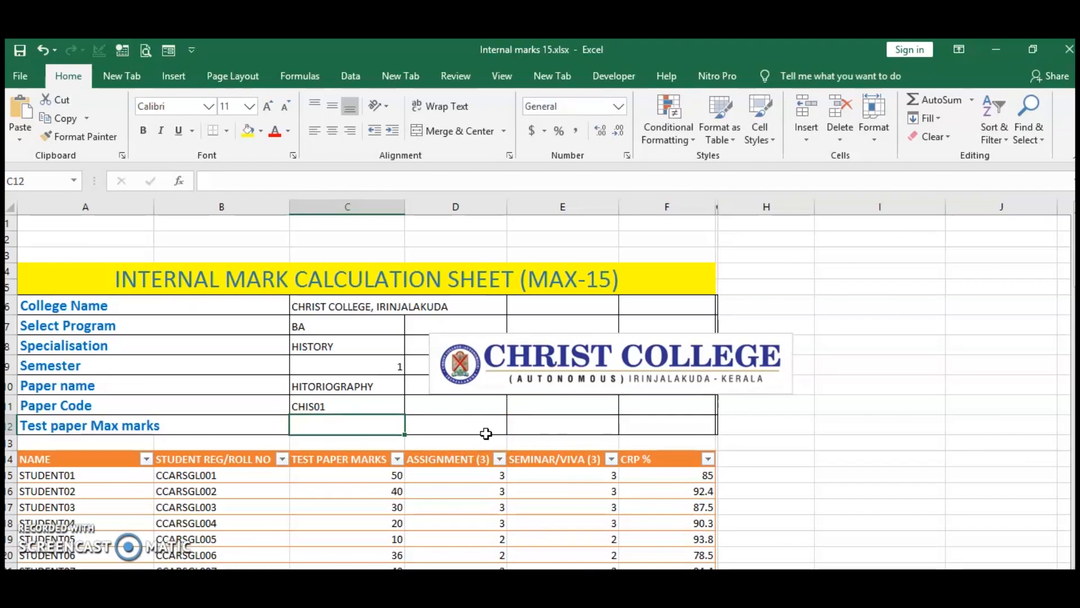
Enter 35 as the test paper maximum marks in the header details.
{"action": "scroll", "coordinate": [486, 434], "scroll_direction": "down", "scroll_amount": 1}
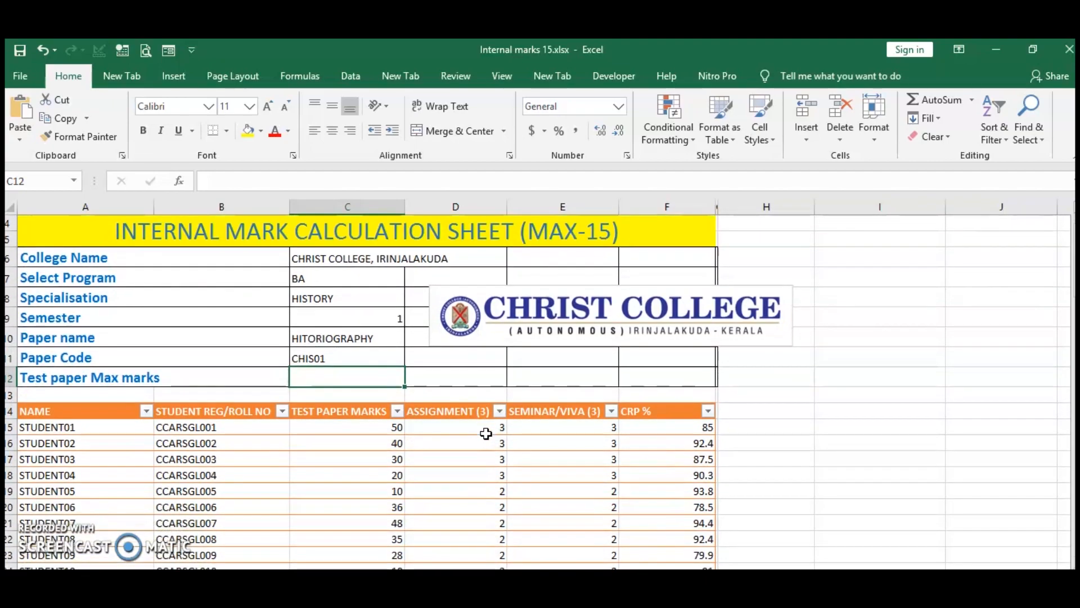
{"action": "left_click", "coordinate": [340, 374]}
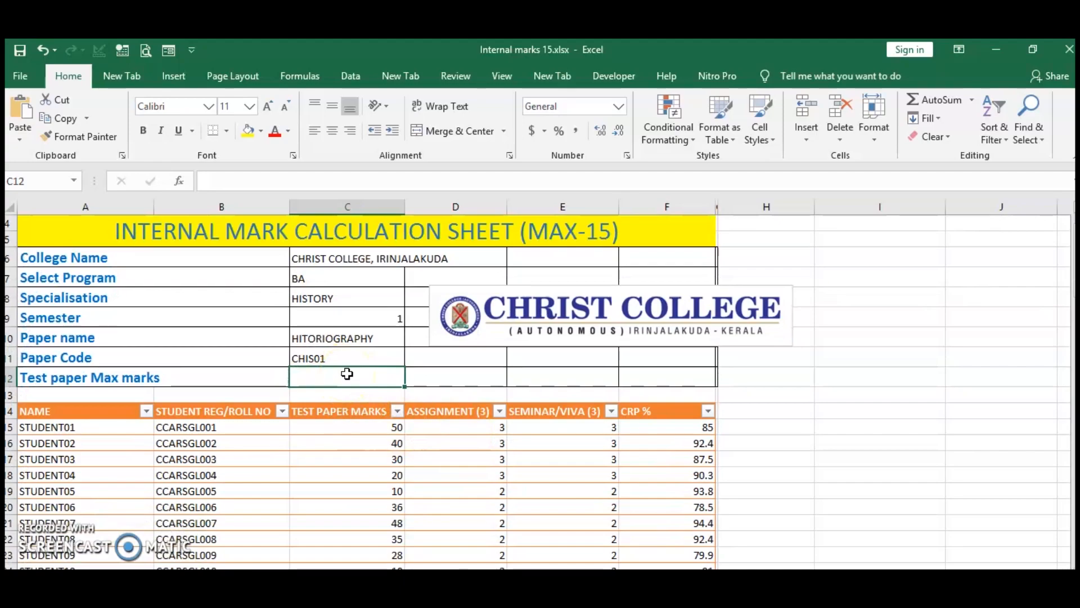
{"action": "type", "text": "35"}
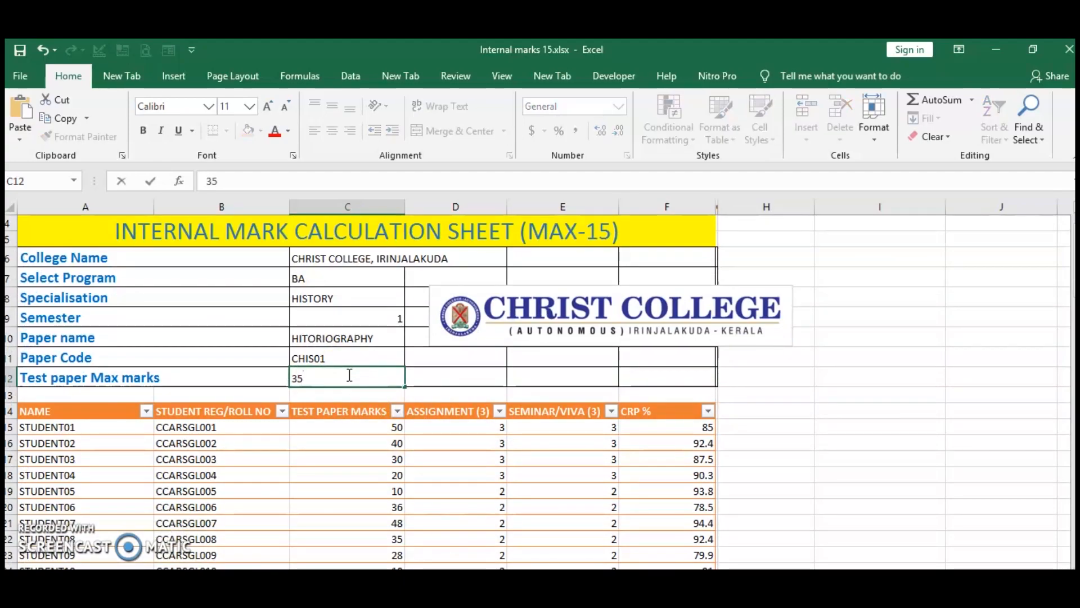
{"action": "key", "text": "Return"}
Change the test paper maximum marks to 50.
{"action": "left_click", "coordinate": [348, 374]}
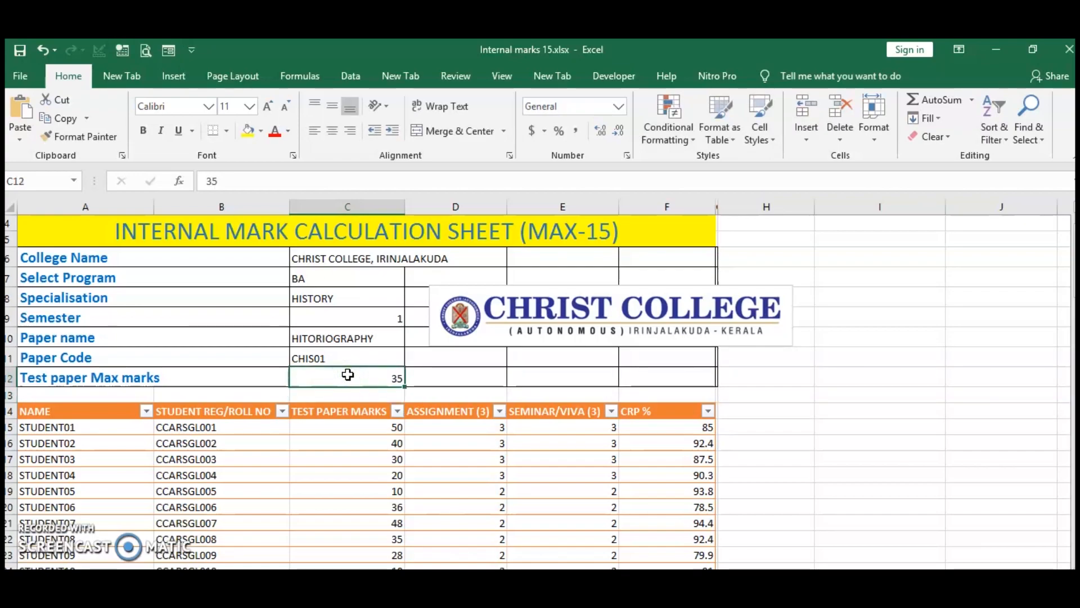
{"action": "type", "text": "50"}
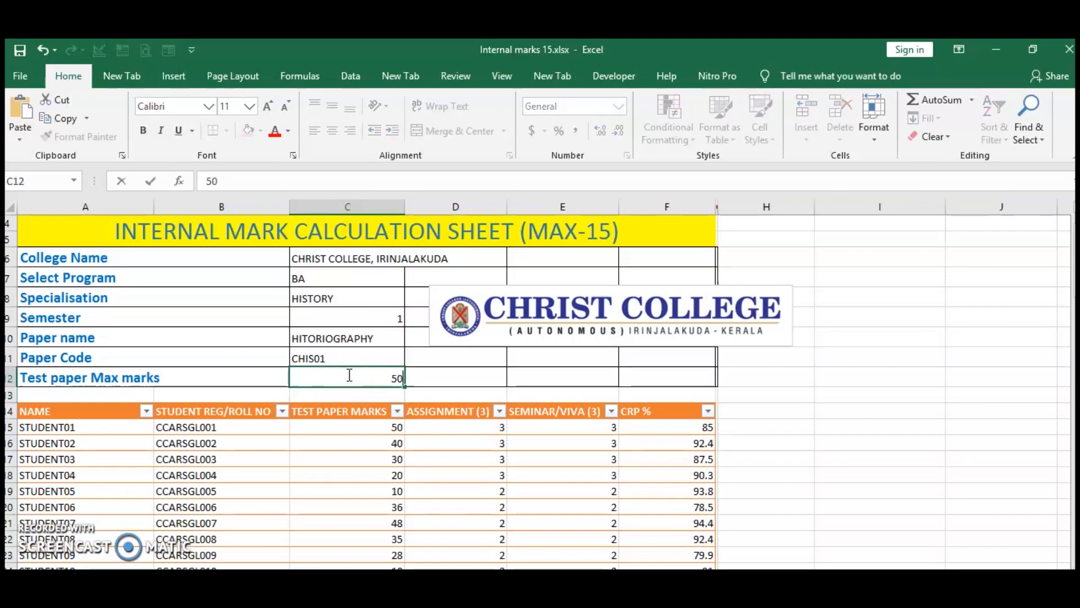
{"action": "key", "text": "Return"}
Set the test paper maximum marks back to 35.
{"action": "left_click", "coordinate": [347, 374]}
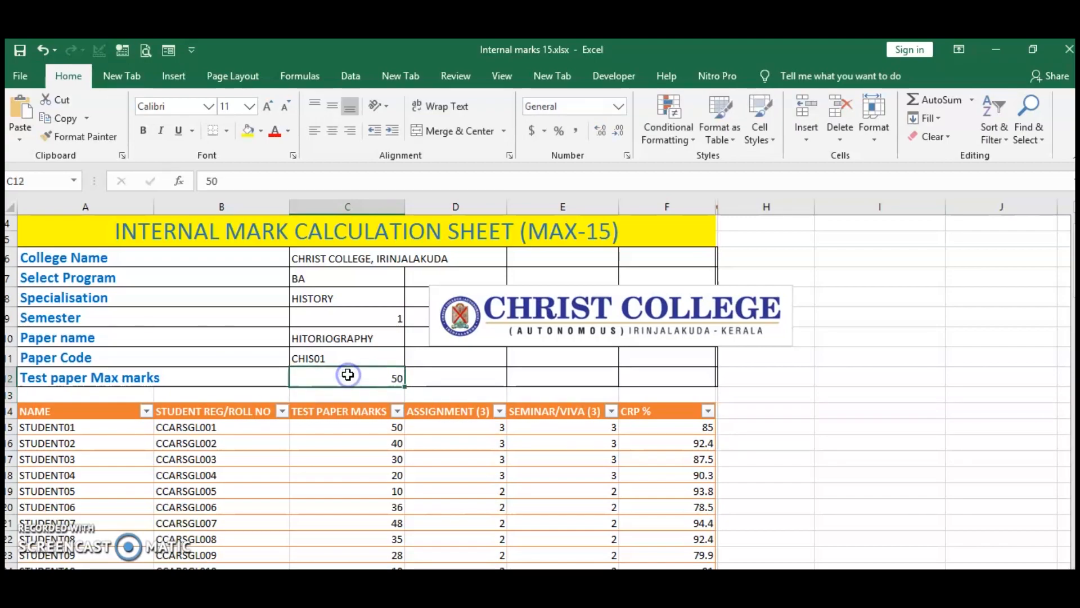
{"action": "type", "text": "35"}
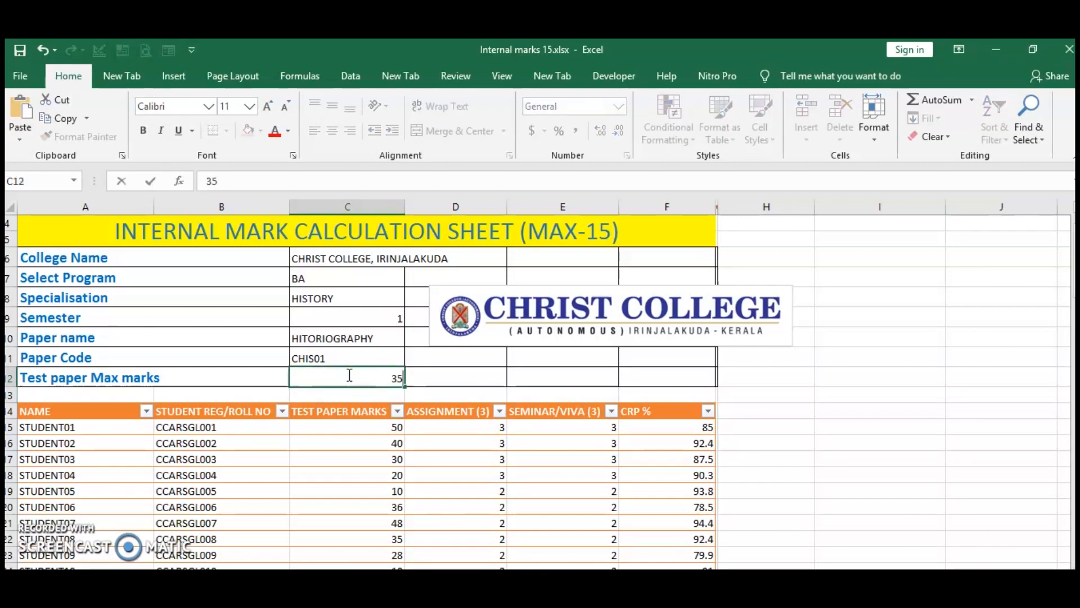
{"action": "key", "text": "Return"}
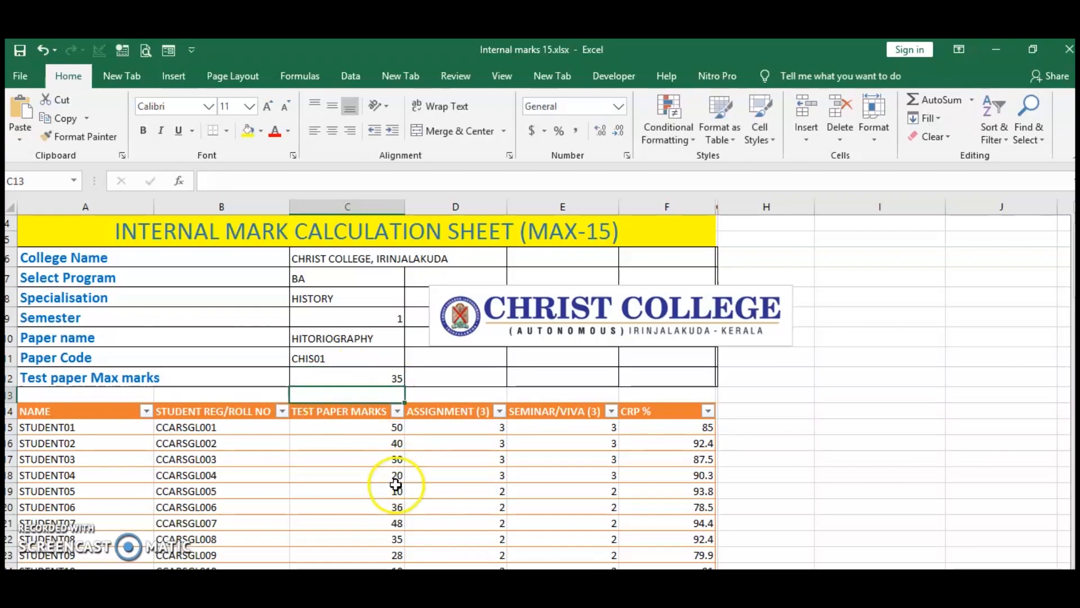
{"action": "scroll", "coordinate": [381, 497], "scroll_direction": "down", "scroll_amount": 1}
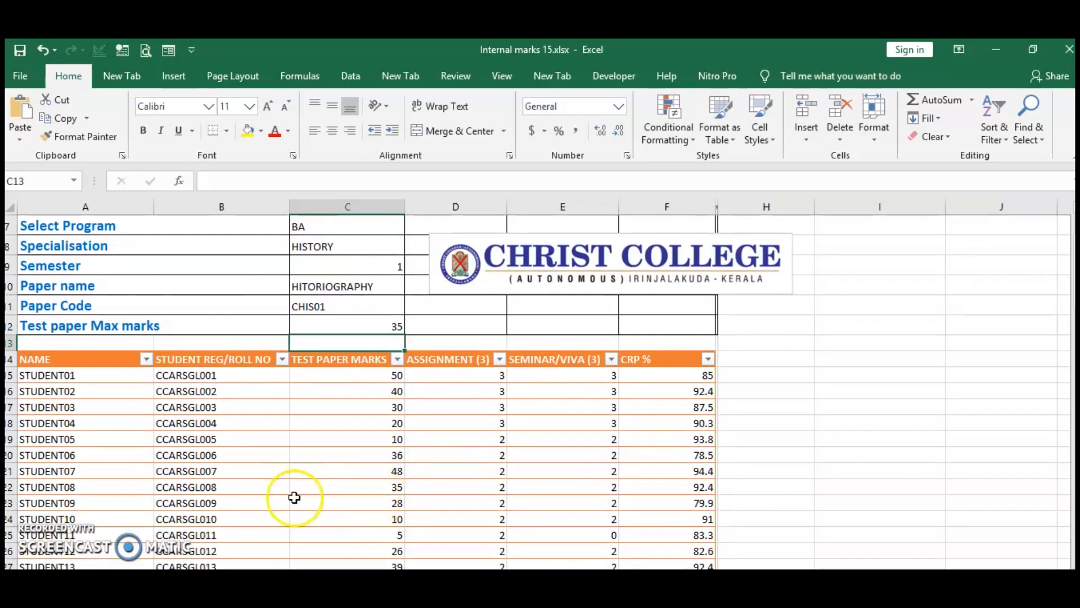
{"action": "left_click", "coordinate": [64, 376]}
{"action": "left_click", "coordinate": [64, 407]}
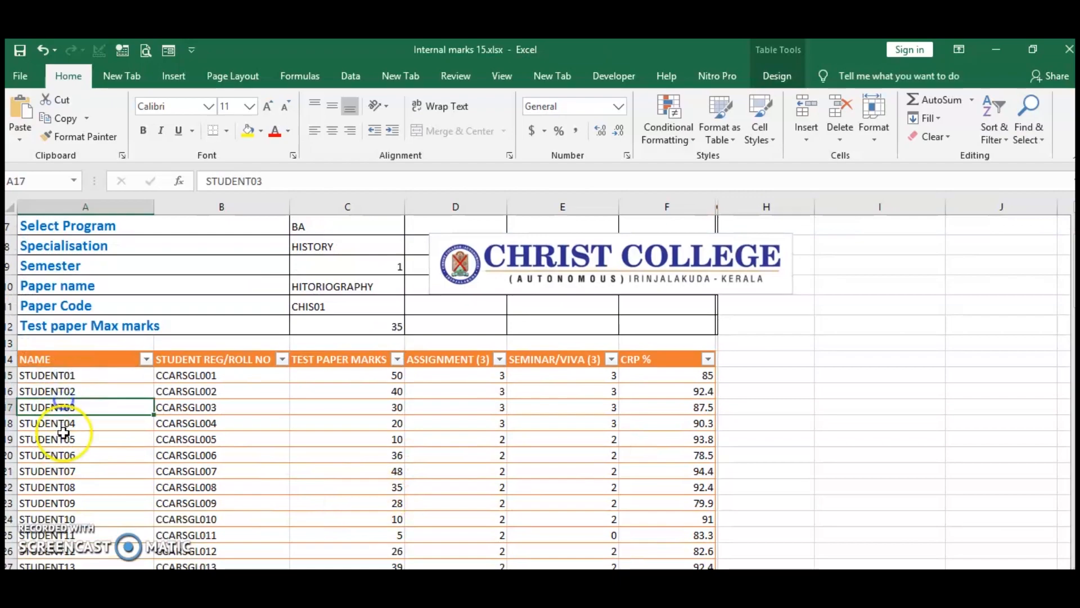
{"action": "left_click", "coordinate": [64, 439]}
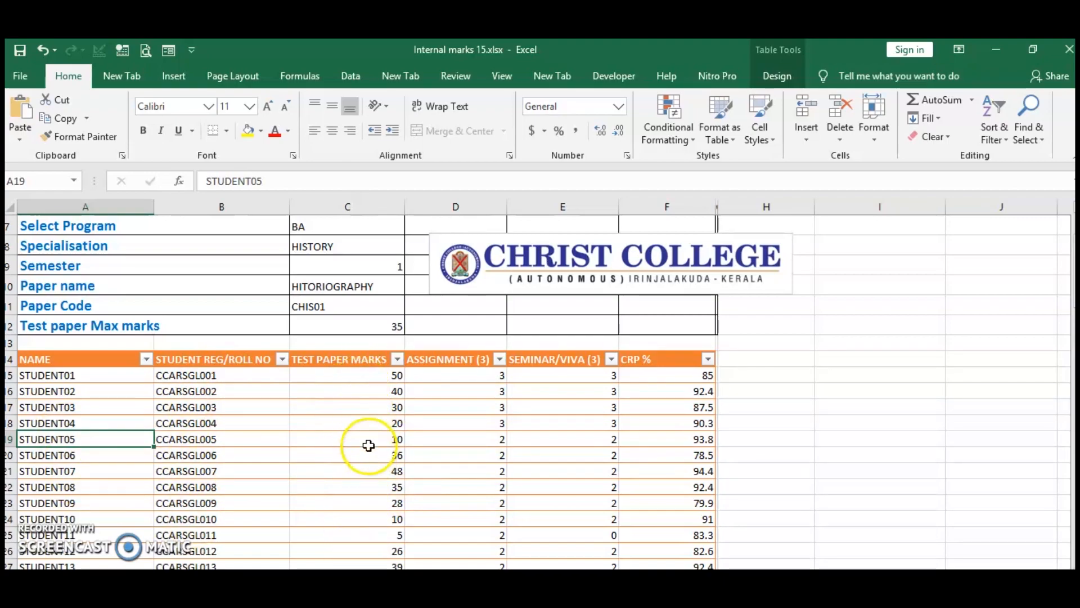
Enter test paper marks of 25, 30 and 32 for STUDENT01, STUDENT02 and STUDENT03.
{"action": "left_click", "coordinate": [369, 376]}
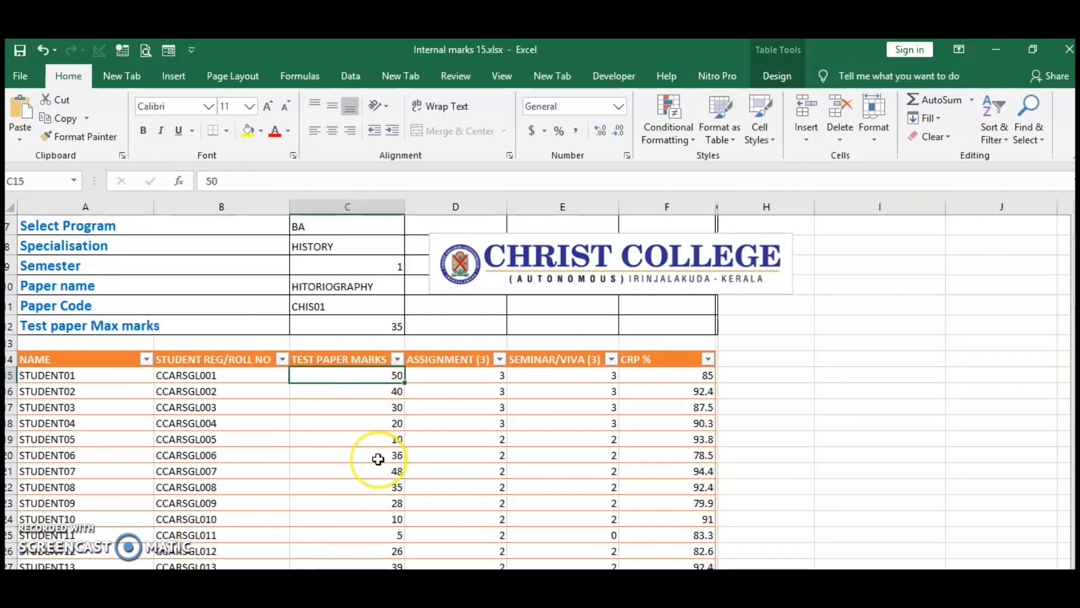
{"action": "type", "text": "25"}
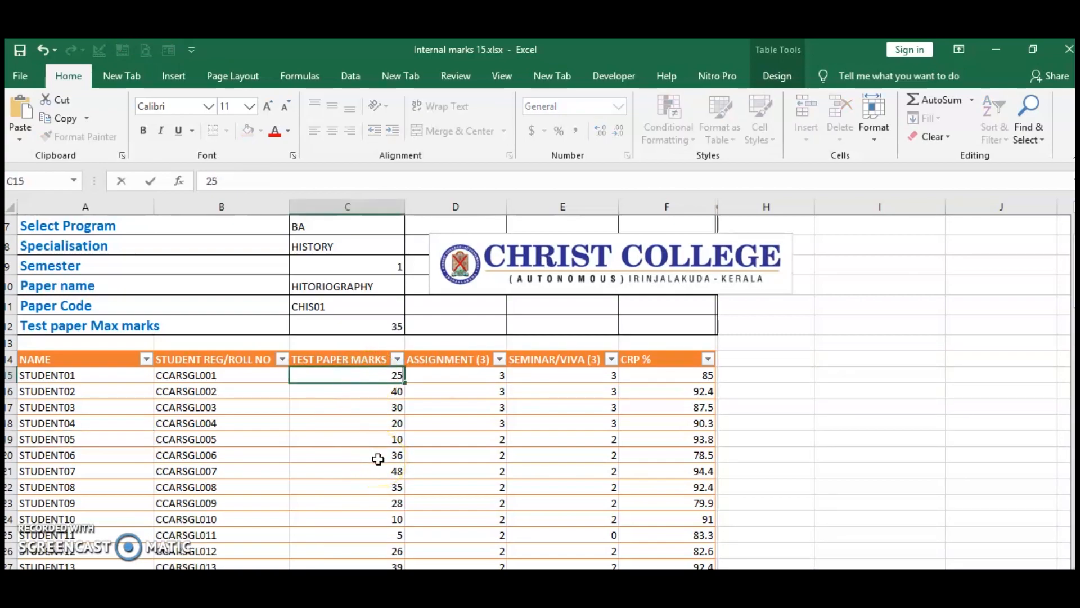
{"action": "key", "text": "Return"}
{"action": "type", "text": "30"}
{"action": "key", "text": "Return"}
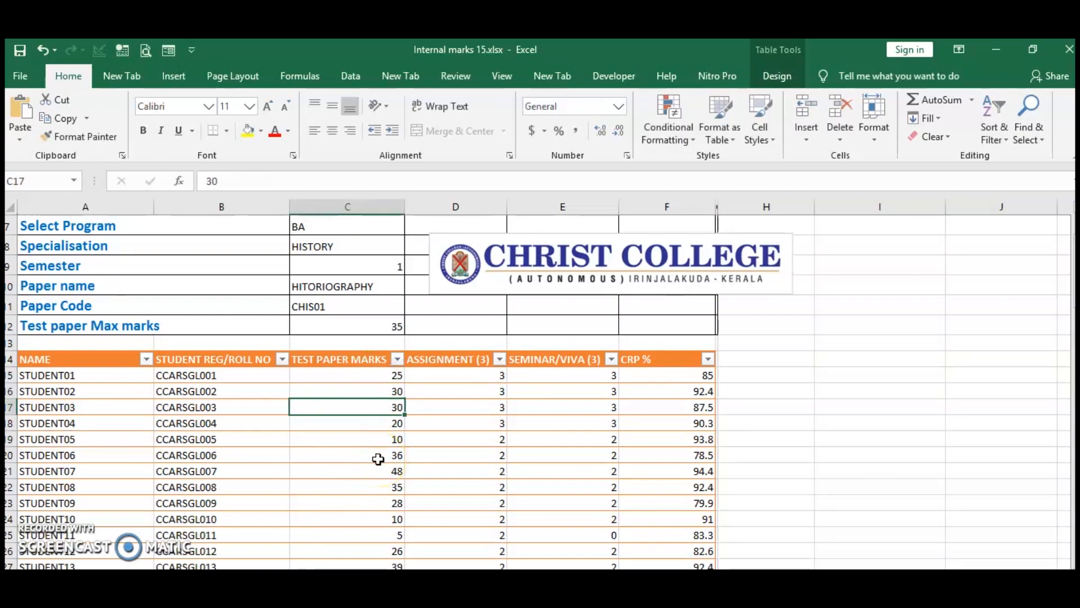
{"action": "type", "text": "32"}
{"action": "key", "text": "Return"}
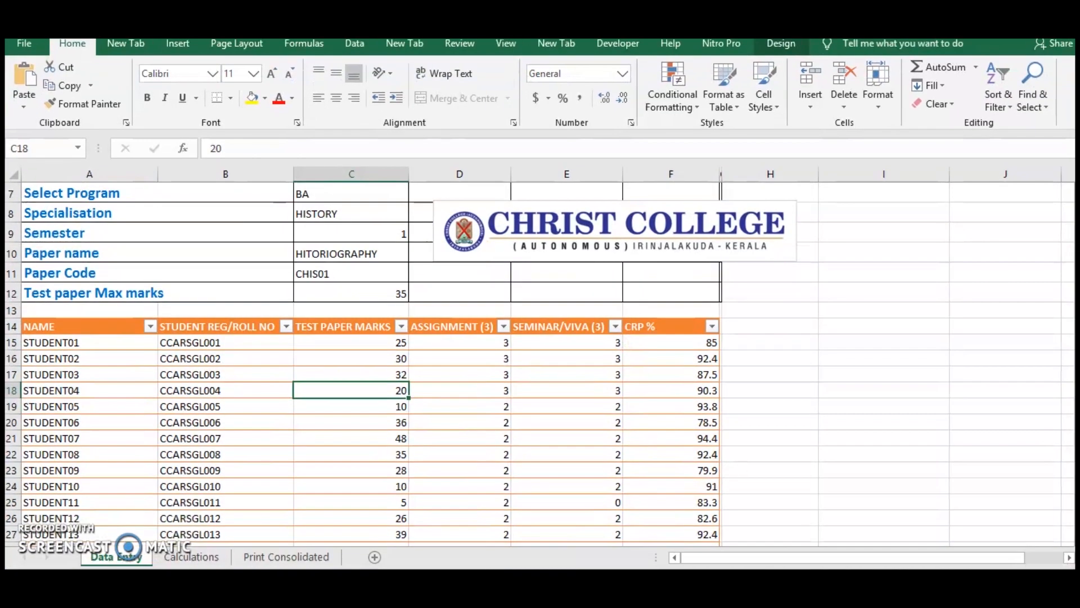
Check STUDENT01's Test 1 marks on the Print Consolidated sheet and return to the Data Entry sheet.
{"action": "left_click", "coordinate": [296, 557]}
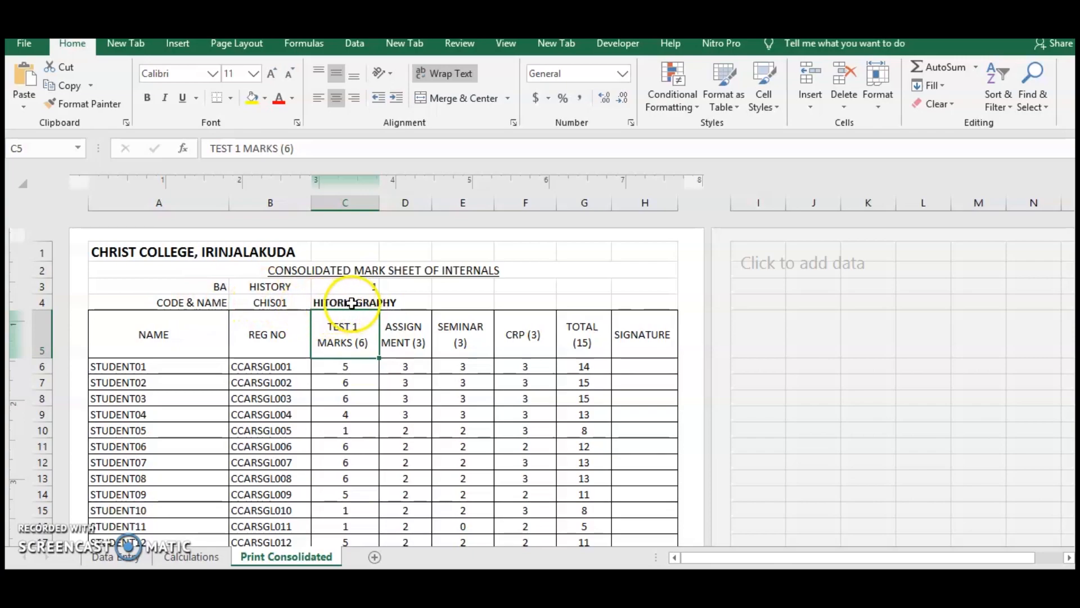
{"action": "left_click", "coordinate": [360, 368]}
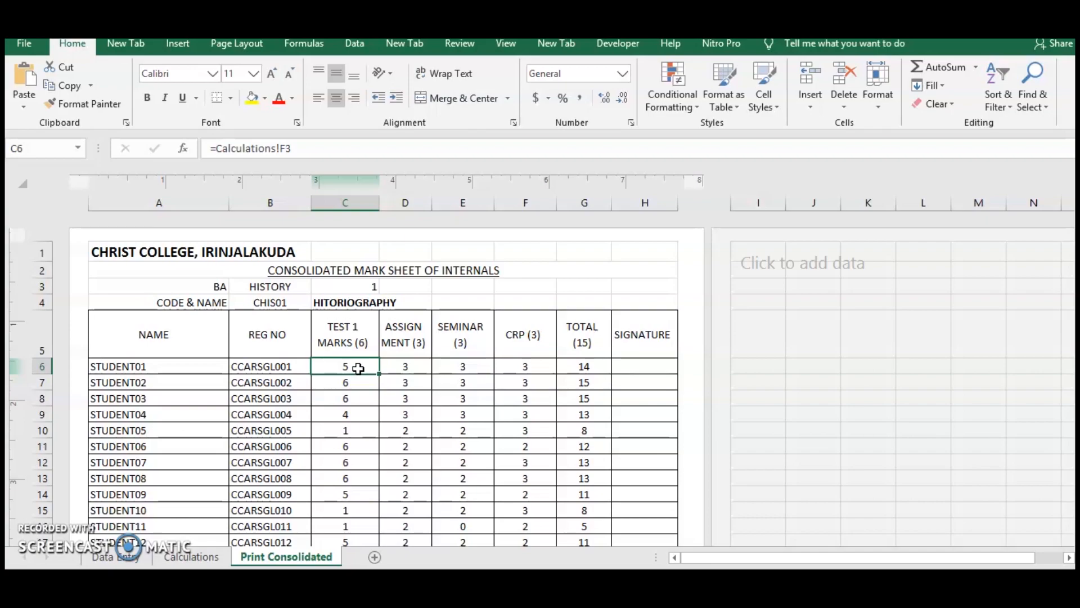
{"action": "left_click", "coordinate": [125, 560]}
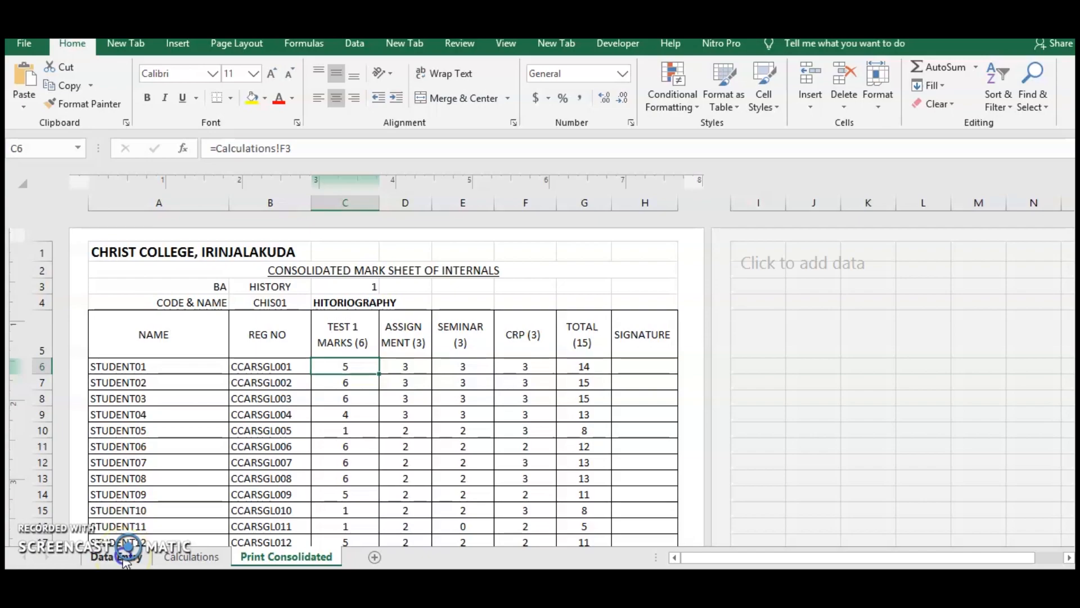
{"action": "left_click", "coordinate": [125, 559]}
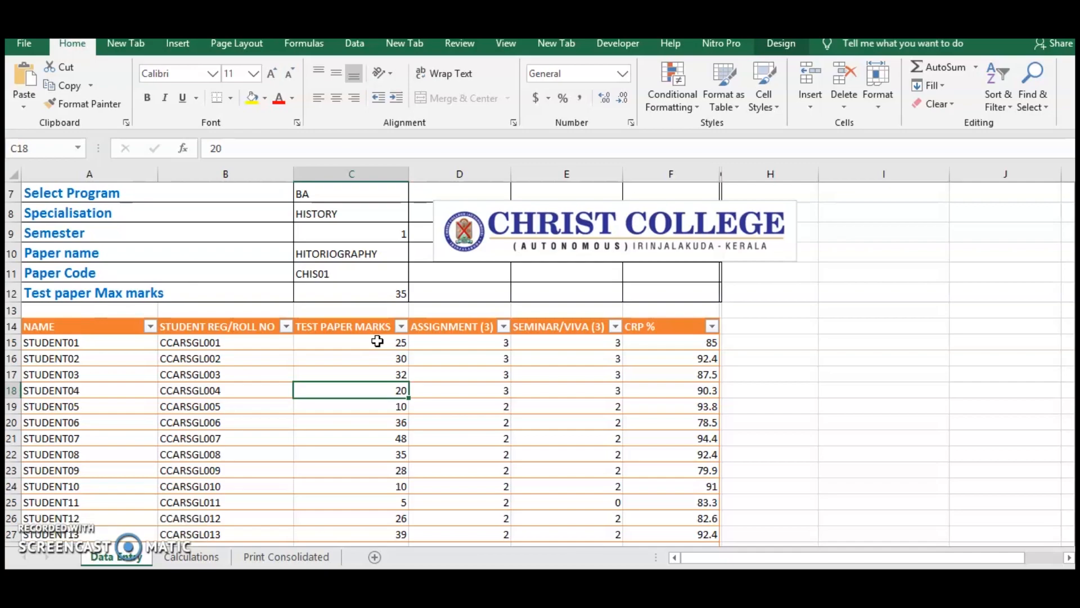
Review the Print Consolidated sheet from the first student's marks down to the signature footer on the last page.
{"action": "left_click", "coordinate": [358, 359]}
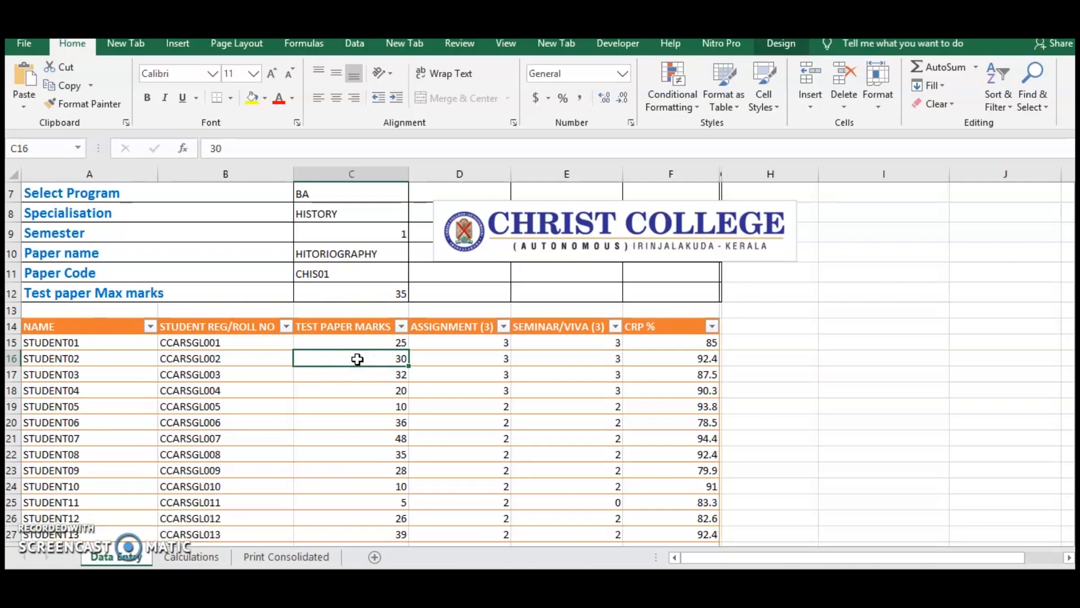
{"action": "left_click", "coordinate": [282, 557]}
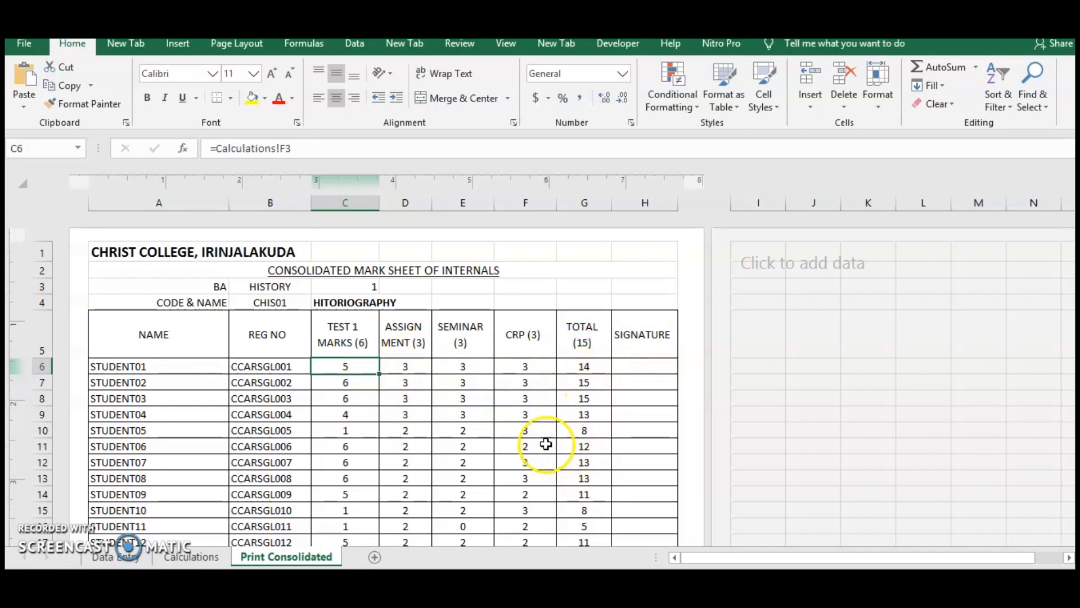
{"action": "scroll", "coordinate": [545, 444], "scroll_direction": "down", "scroll_amount": 14}
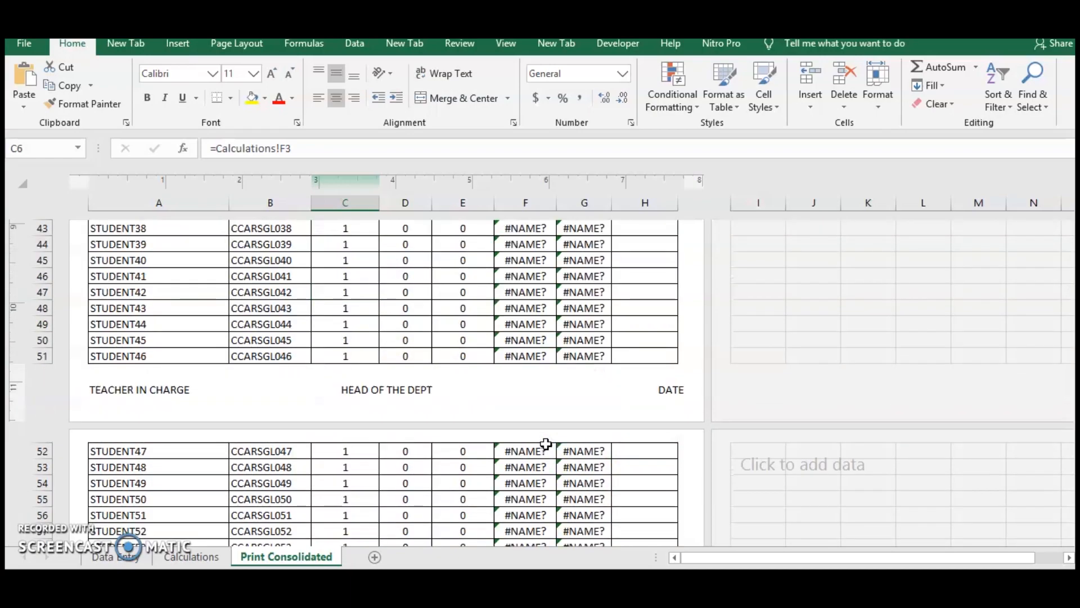
{"action": "scroll", "coordinate": [546, 444], "scroll_direction": "down", "scroll_amount": 11}
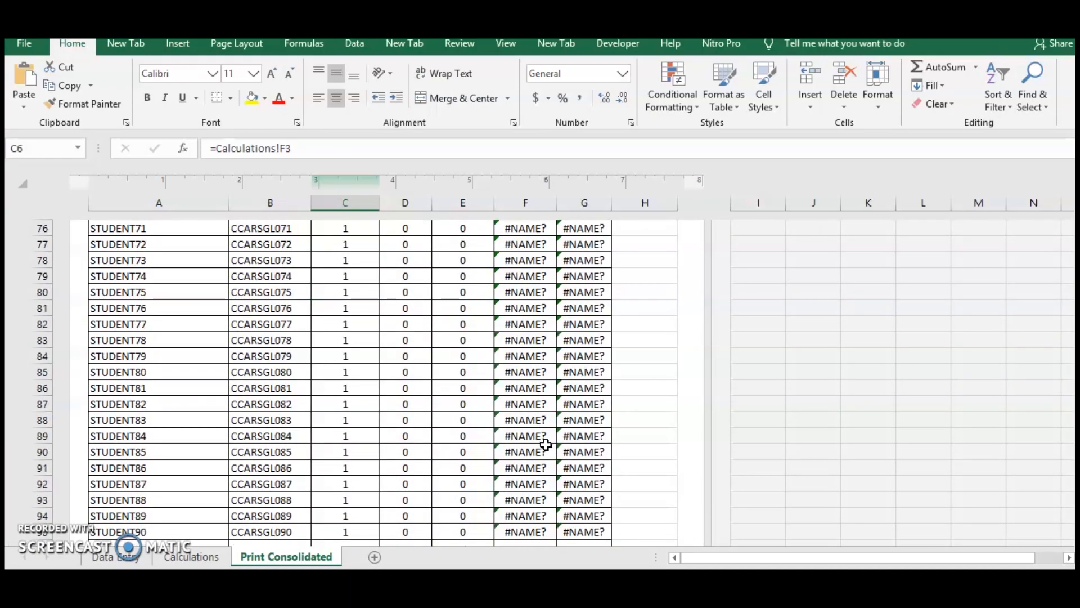
{"action": "scroll", "coordinate": [545, 444], "scroll_direction": "down", "scroll_amount": 1}
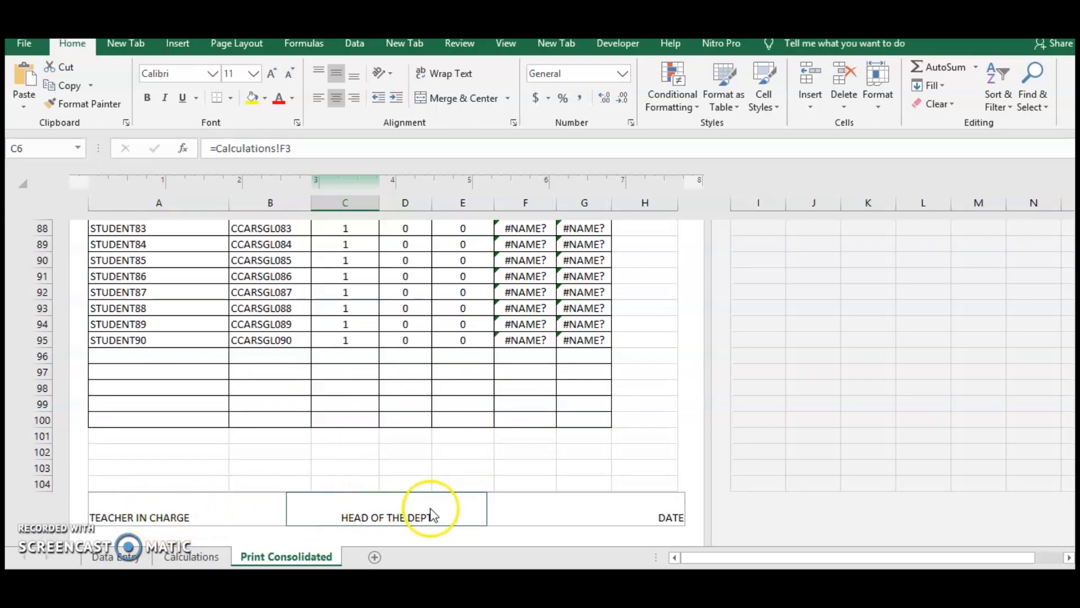
{"action": "scroll", "coordinate": [636, 515], "scroll_direction": "up", "scroll_amount": 5}
{"action": "scroll", "coordinate": [637, 516], "scroll_direction": "up", "scroll_amount": 20}
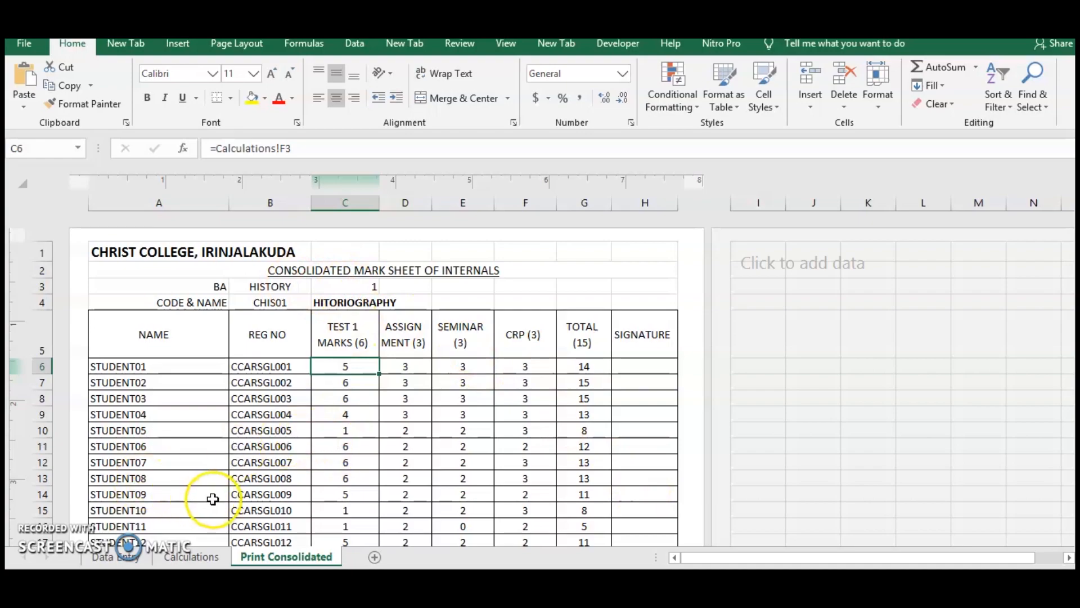
Examine the Data Entry references behind STUDENT01's name, register number and internal mark on the Calculations sheet.
{"action": "left_click", "coordinate": [194, 556]}
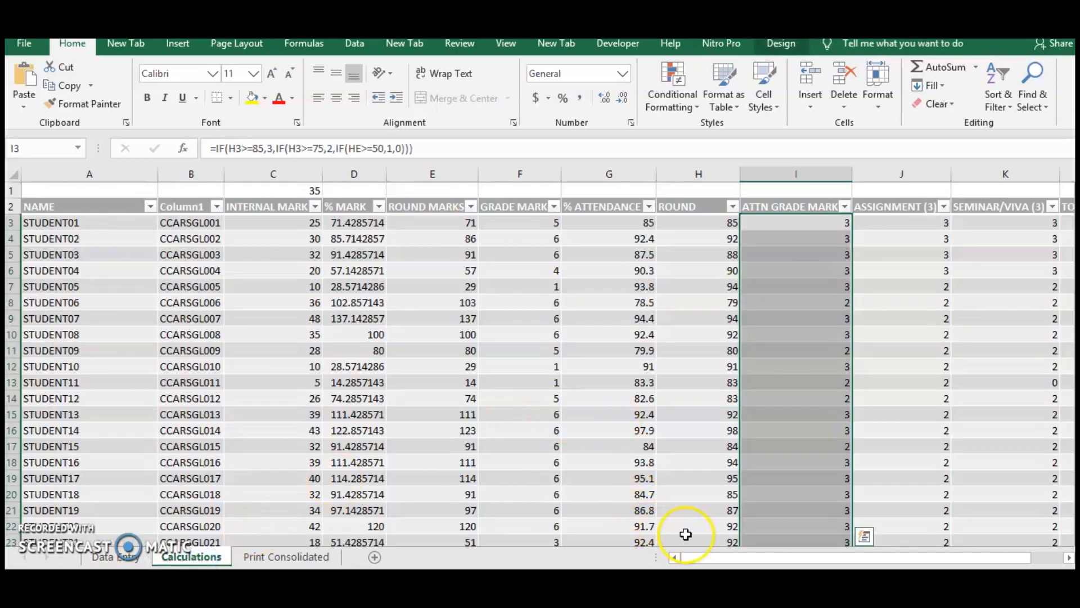
{"action": "left_click", "coordinate": [53, 226]}
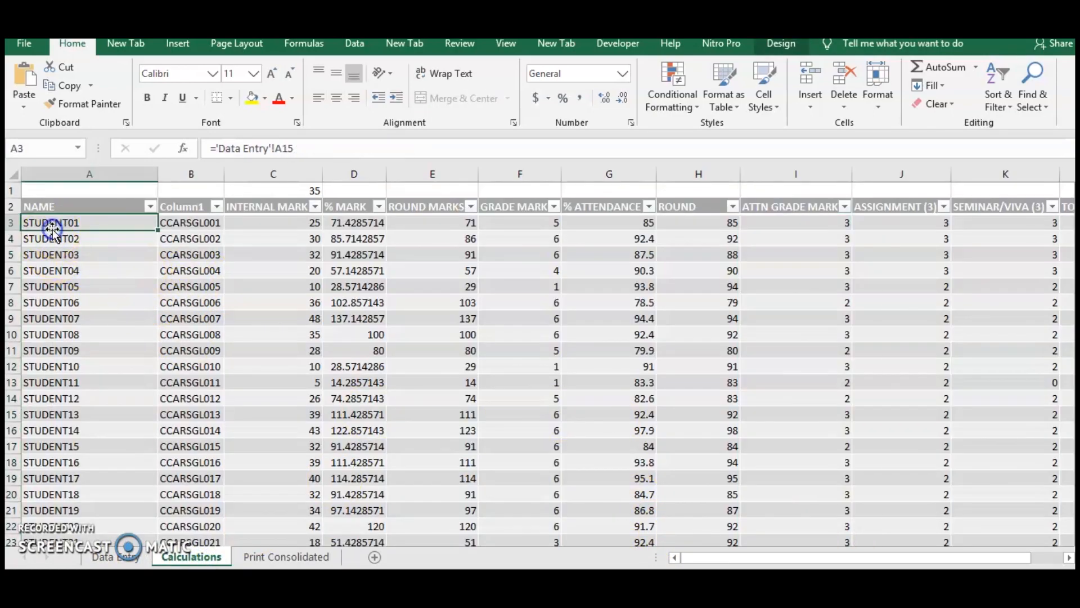
{"action": "left_click", "coordinate": [193, 225]}
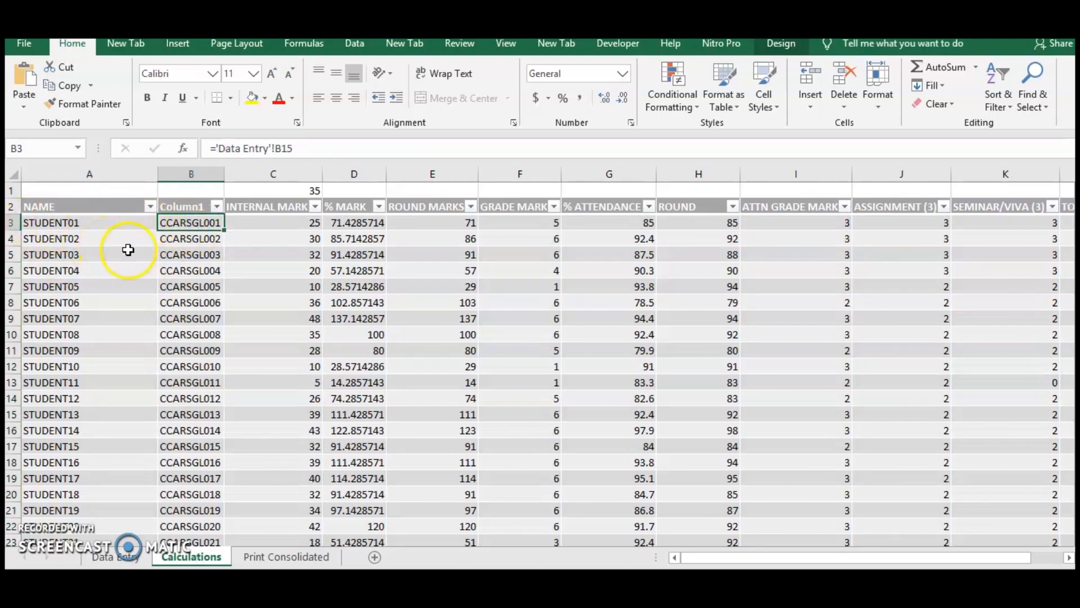
{"action": "left_click", "coordinate": [277, 227]}
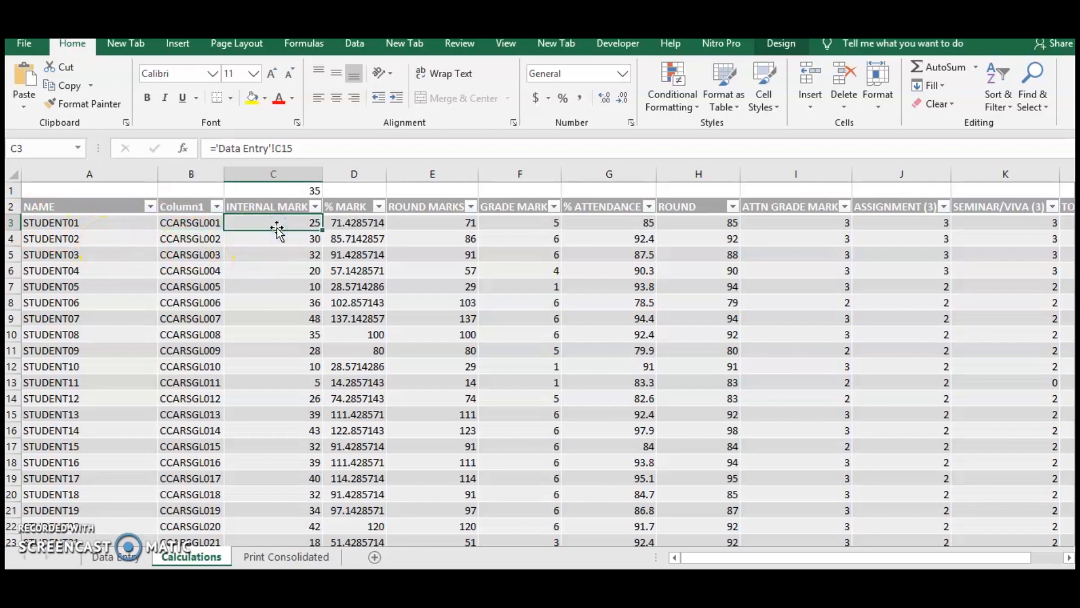
Examine how STUDENT01's test percentage, rounded marks and grade mark are calculated, including the maximum marks reference in C1.
{"action": "left_click", "coordinate": [365, 222]}
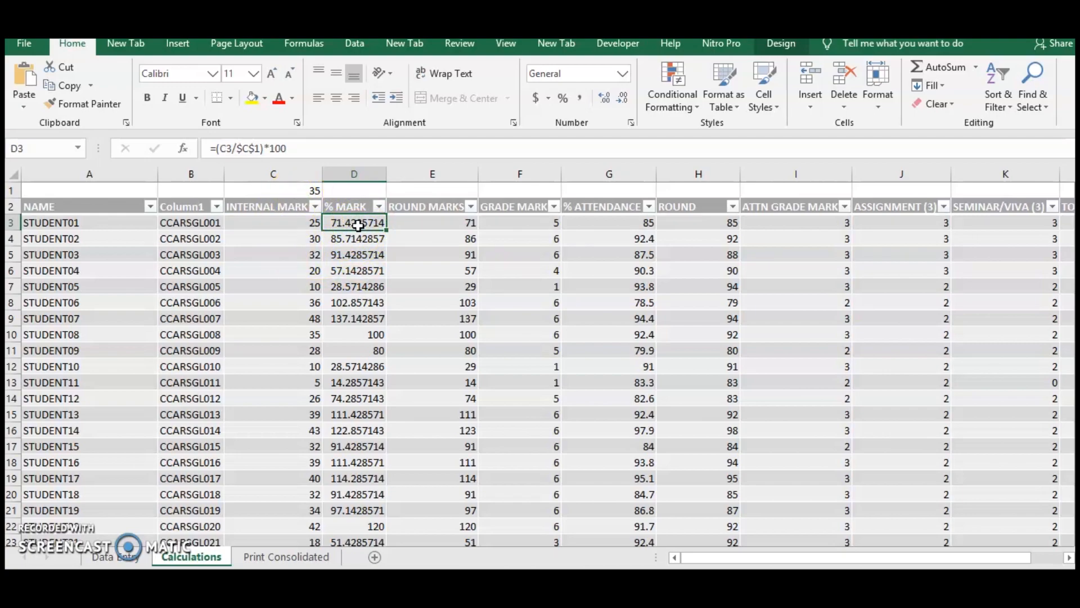
{"action": "left_click", "coordinate": [302, 189]}
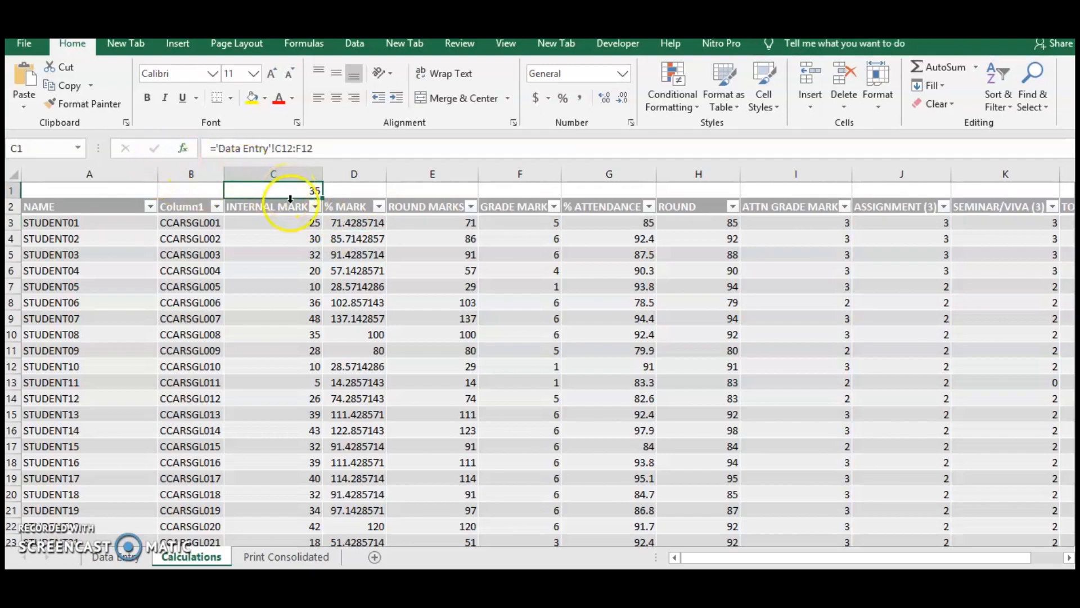
{"action": "left_click", "coordinate": [326, 223]}
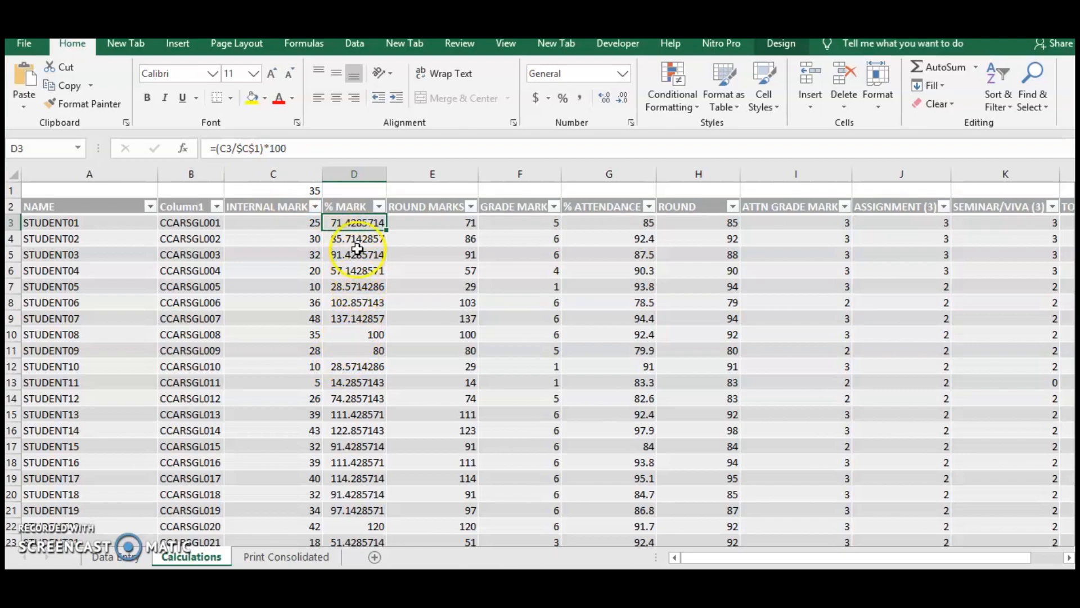
{"action": "left_click", "coordinate": [418, 219]}
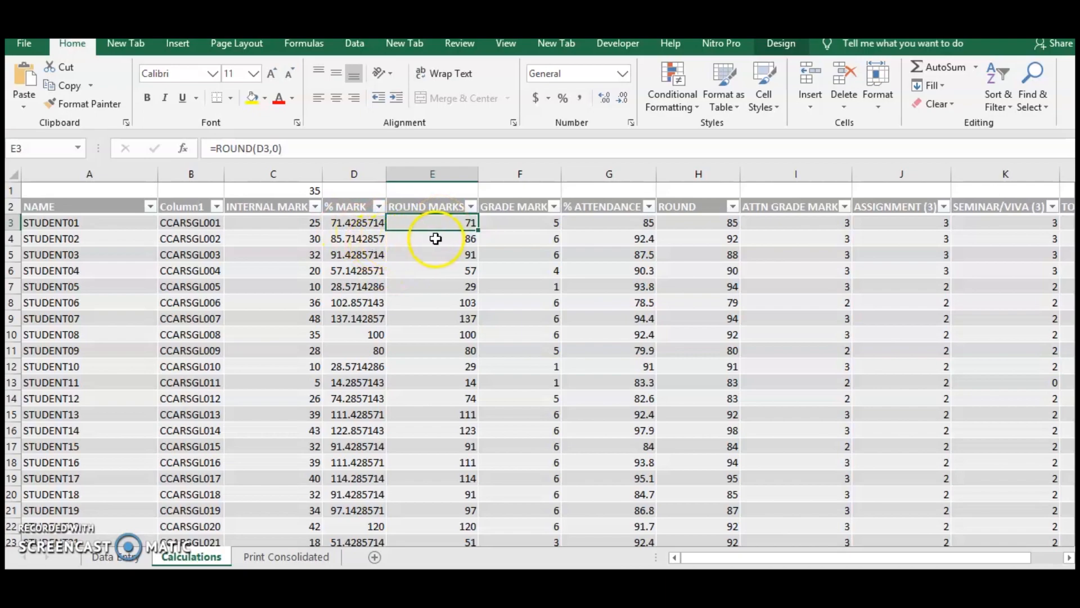
{"action": "left_click", "coordinate": [523, 222]}
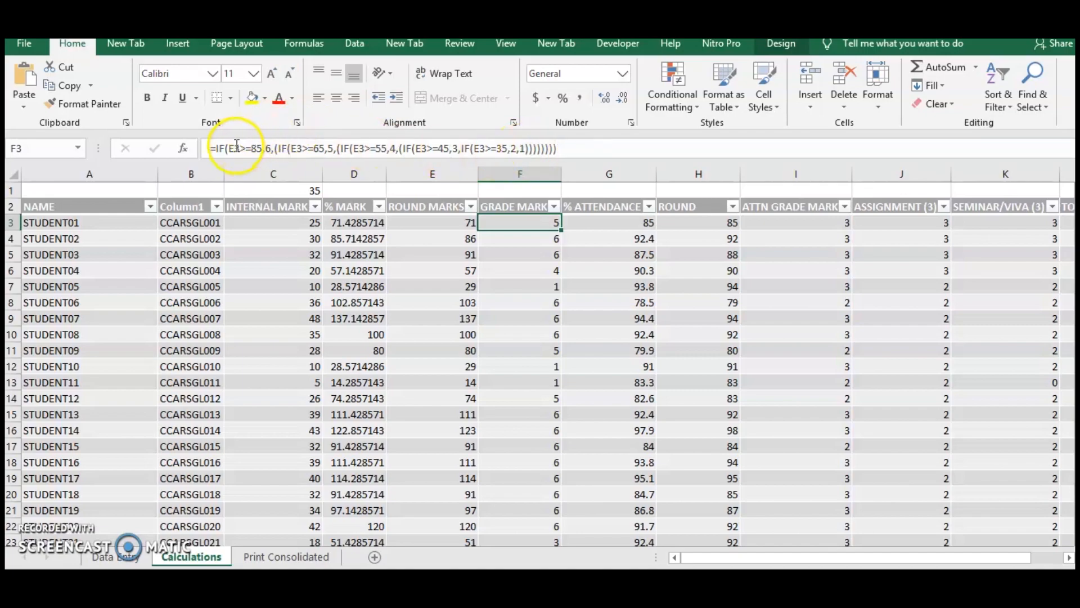
Examine STUDENT01's attendance percentage, rounding and attendance grade formulas, along with the assignment, seminar and total columns.
{"action": "left_click", "coordinate": [632, 221]}
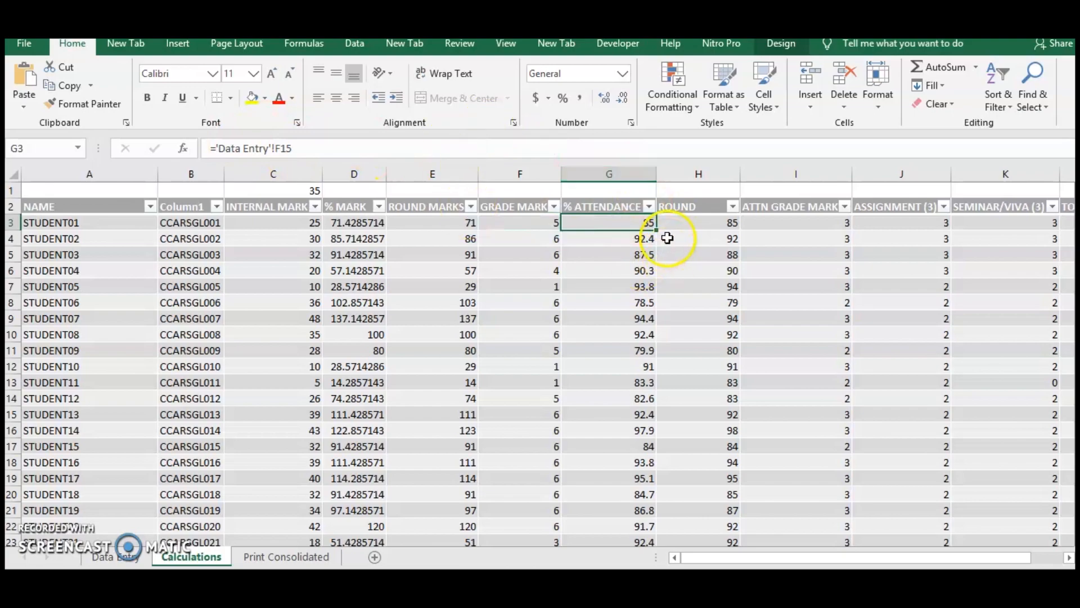
{"action": "left_click", "coordinate": [689, 221]}
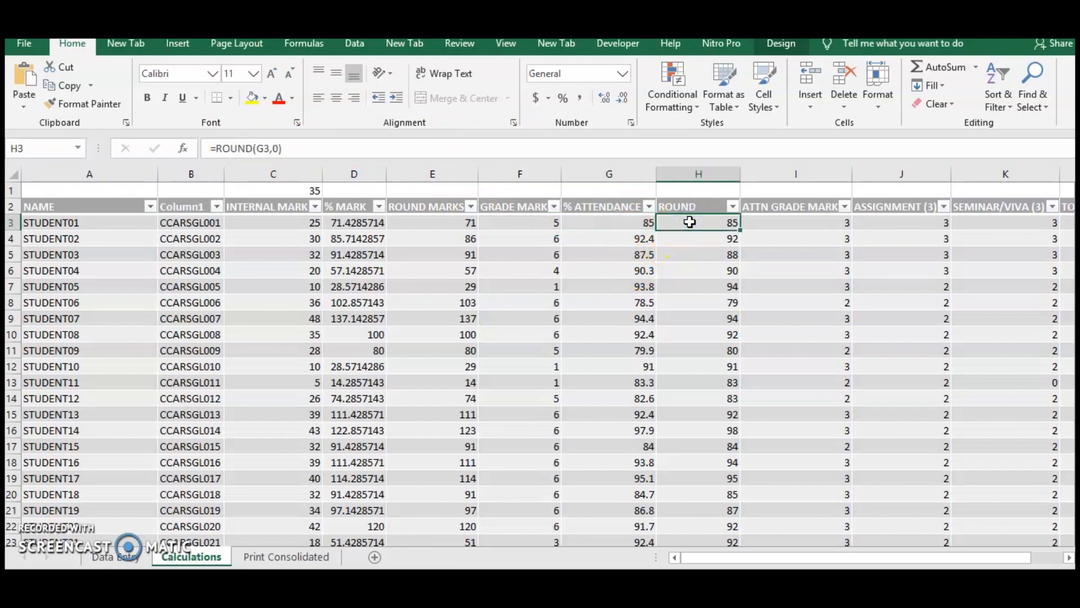
{"action": "left_click", "coordinate": [805, 222]}
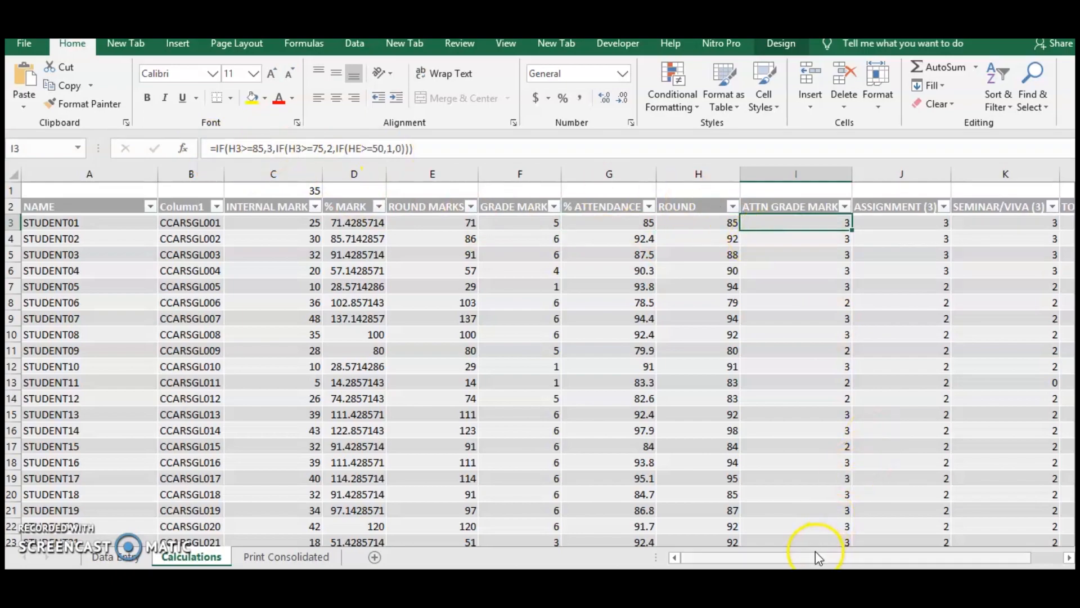
{"action": "left_click_drag", "start_coordinate": [814, 559], "coordinate": [849, 556]}
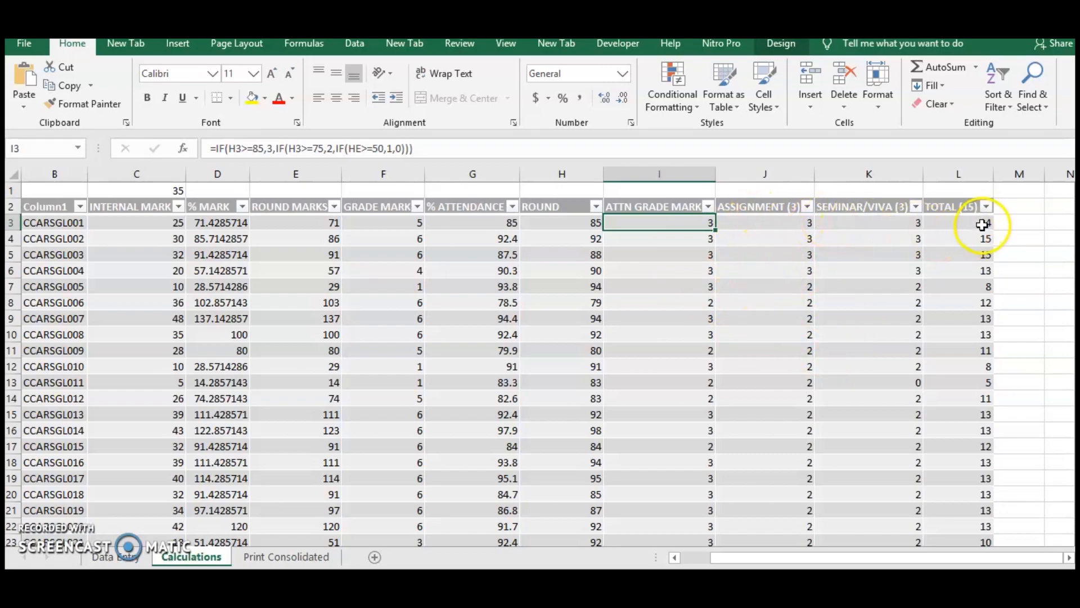
Return to the Print Consolidated sheet and look over the students' consolidated internal marks.
{"action": "left_click", "coordinate": [293, 558]}
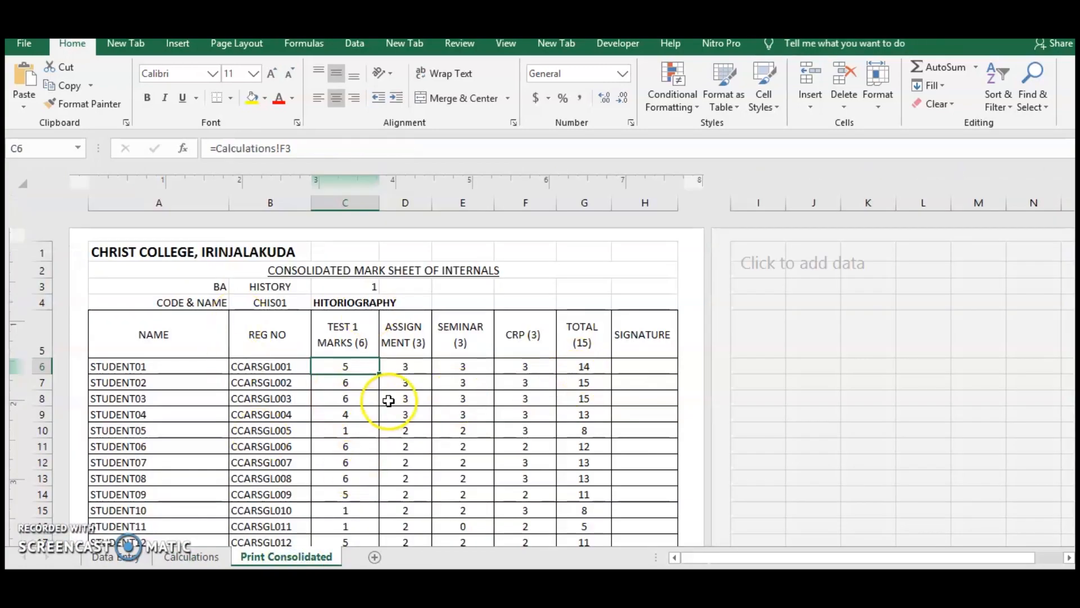
{"action": "scroll", "coordinate": [388, 400], "scroll_direction": "down", "scroll_amount": 9}
{"action": "scroll", "coordinate": [387, 405], "scroll_direction": "up", "scroll_amount": 9}
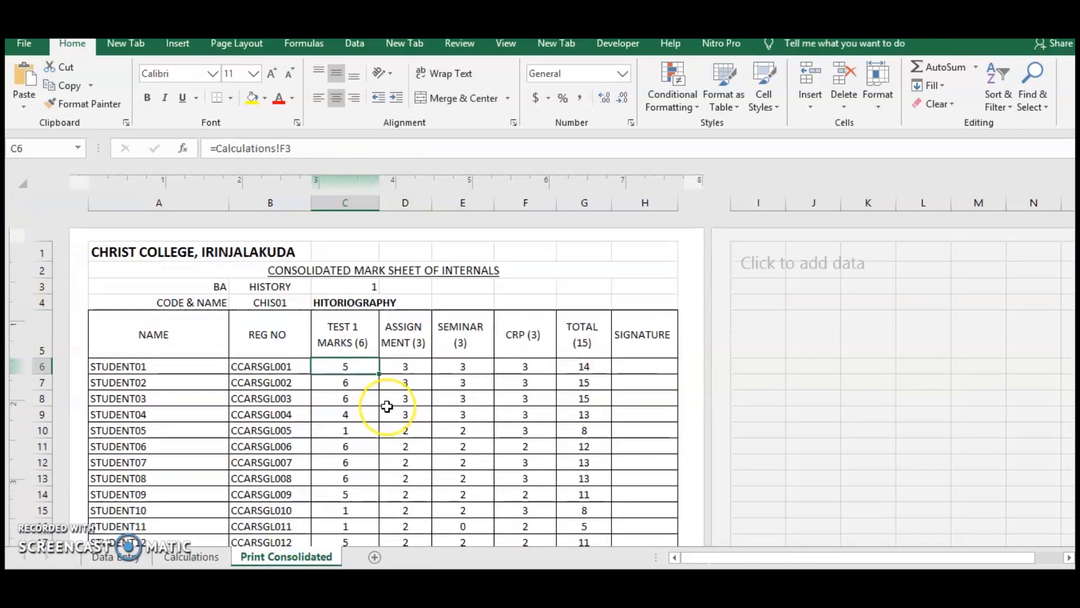